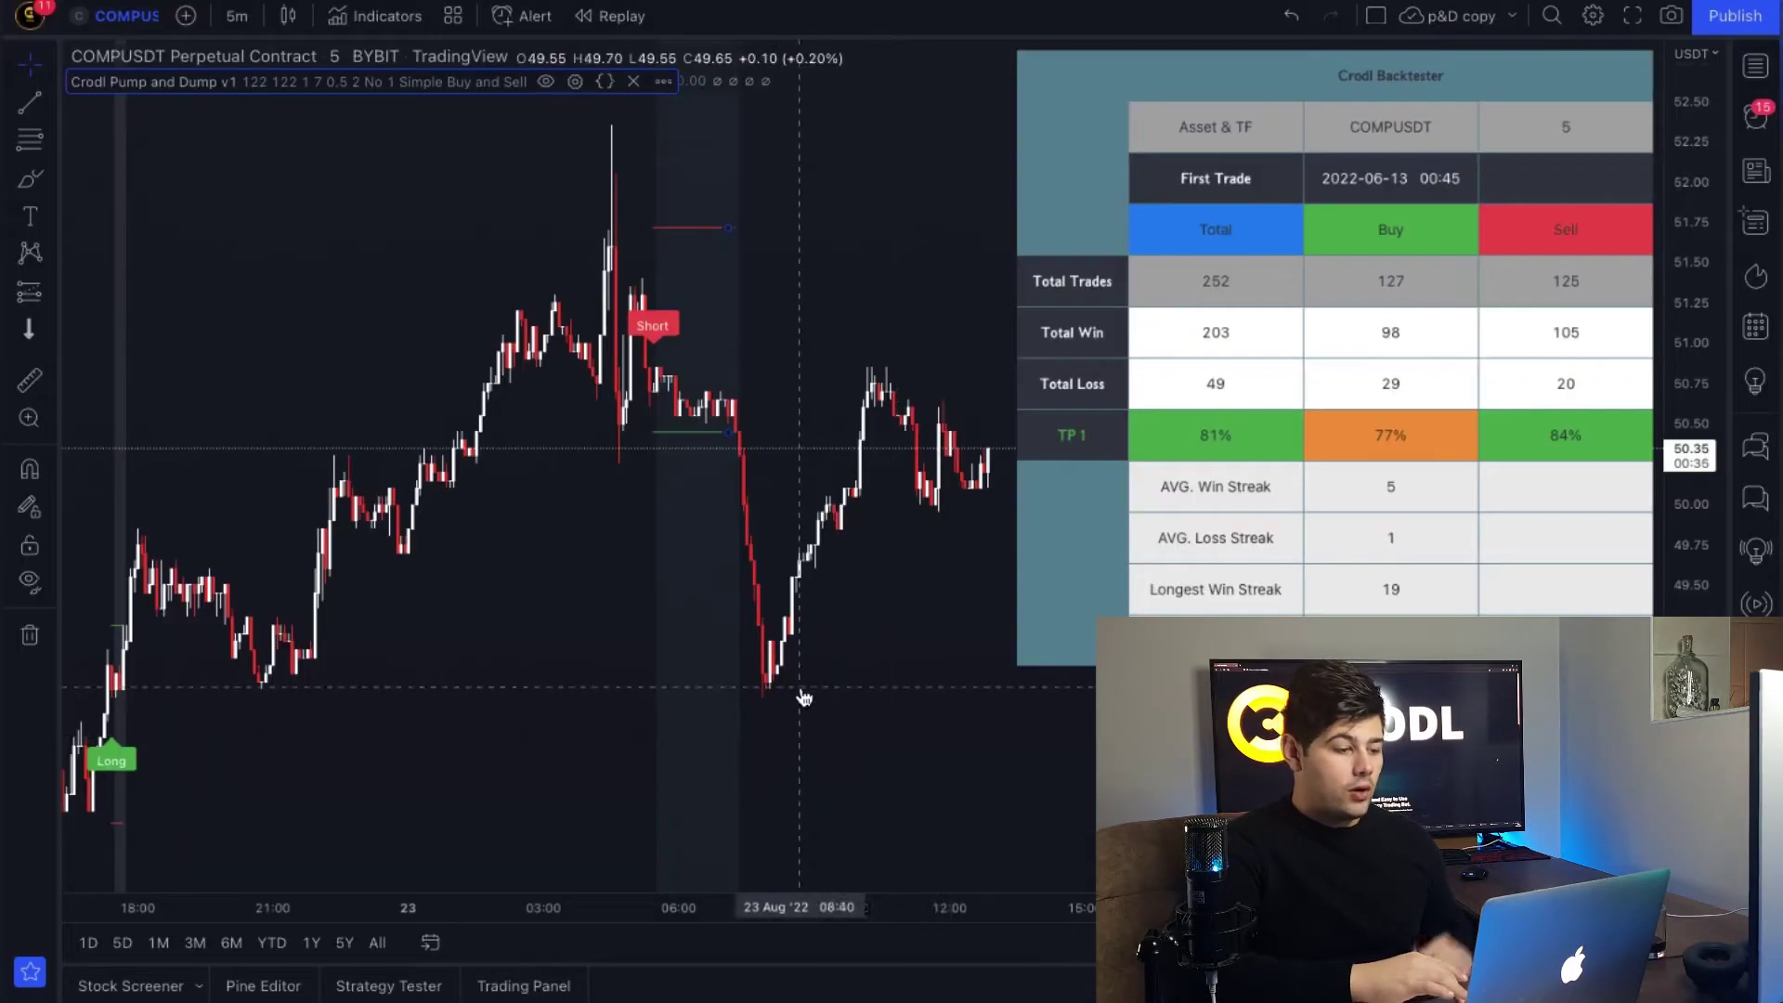
Set the Crodl indicator's Statistic Type to Hide to remove the backtest table
click(576, 82)
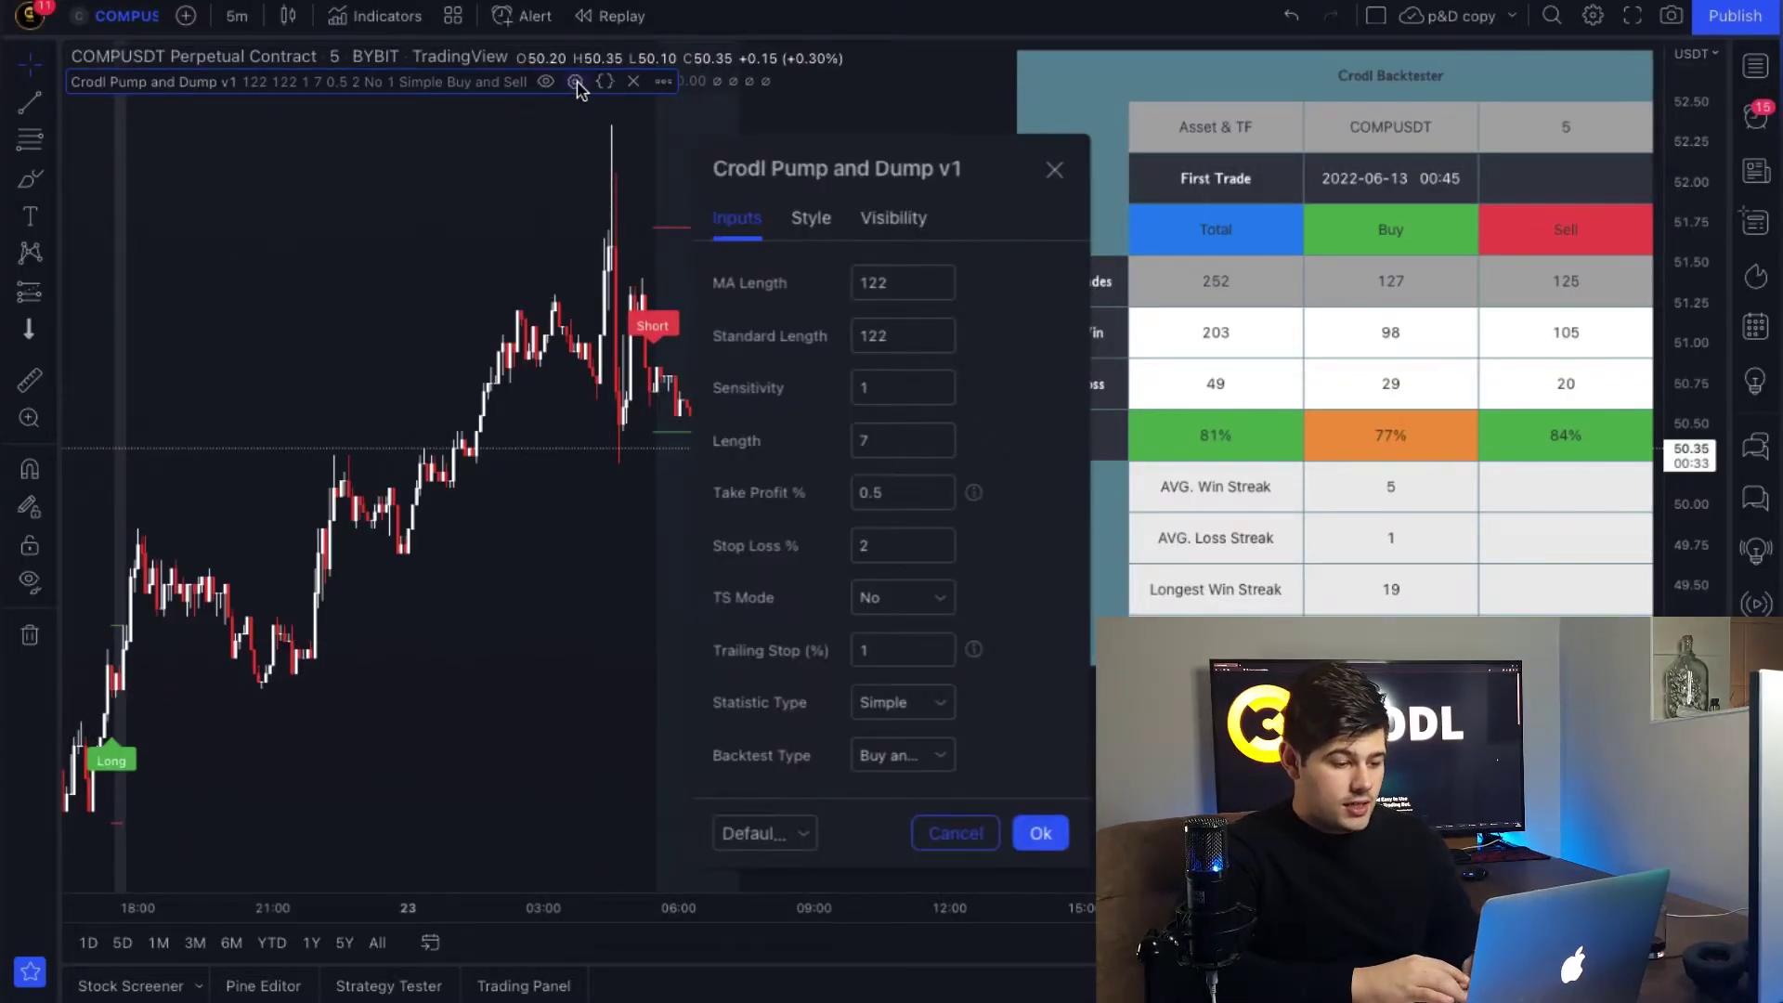
click(941, 706)
click(882, 811)
click(1038, 833)
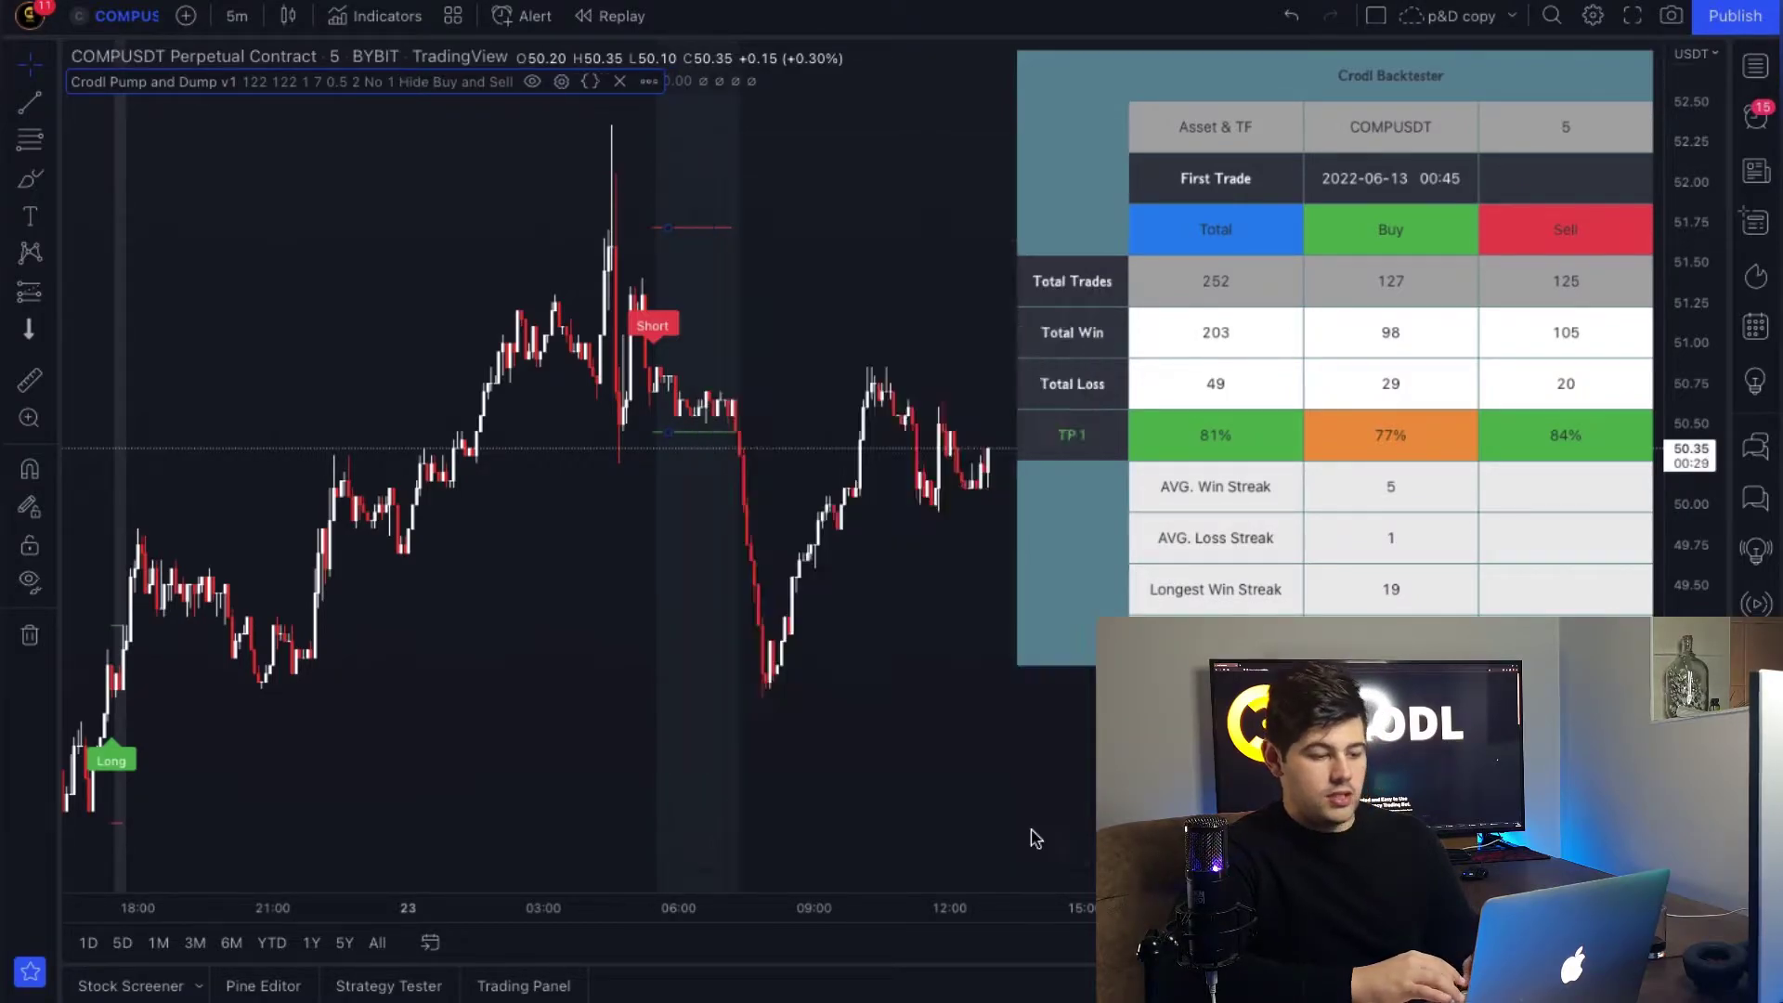
Pan the COMPUSDT chart to frame the earlier Long and Short trades
scroll(847, 691, left, 5)
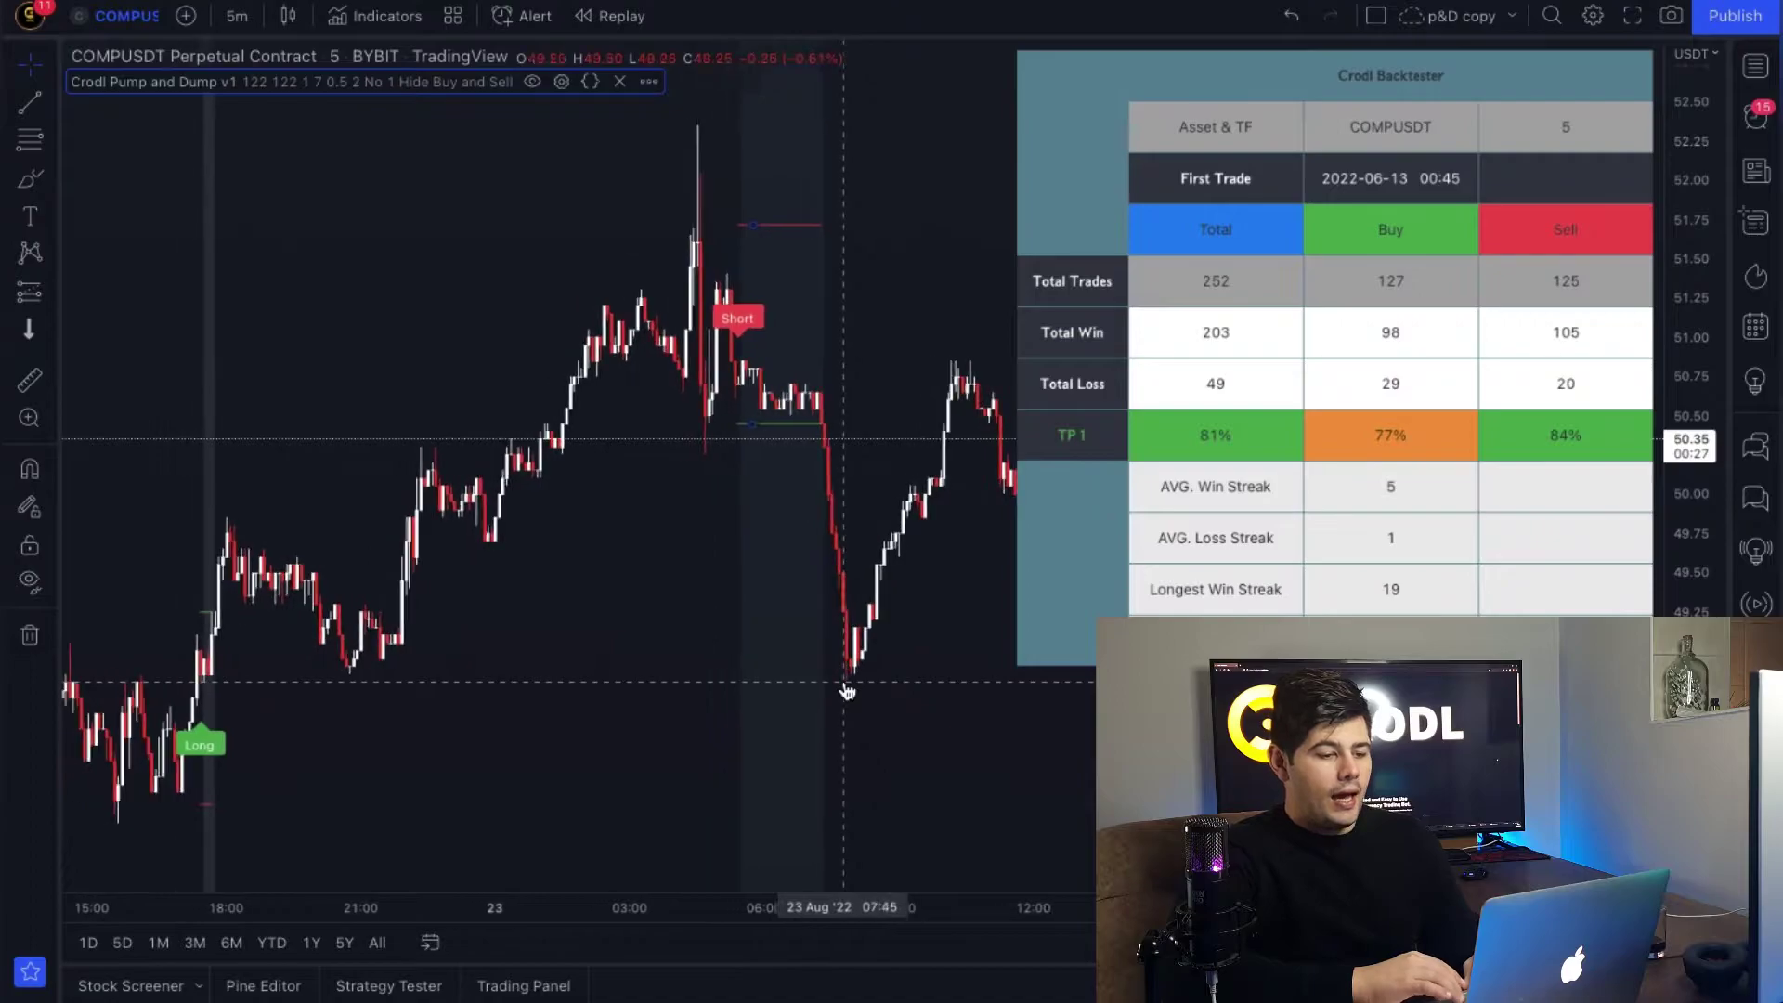
drag(656, 641, 625, 624)
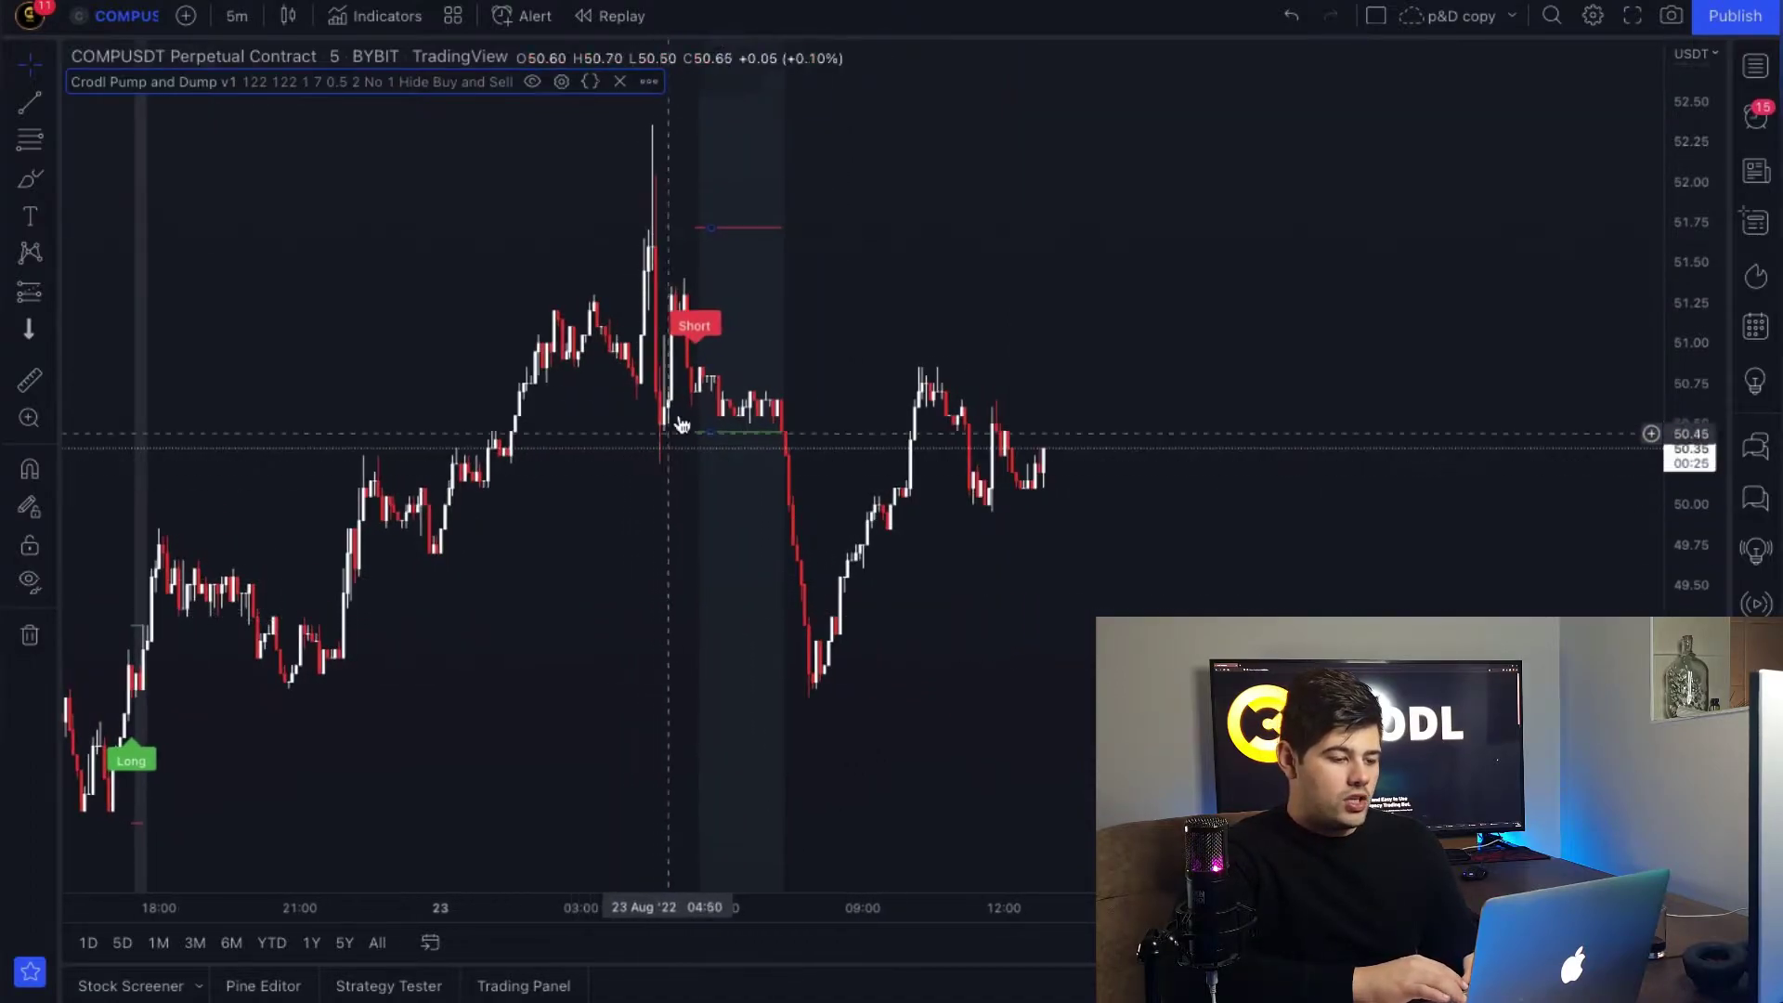
drag(549, 489, 853, 496)
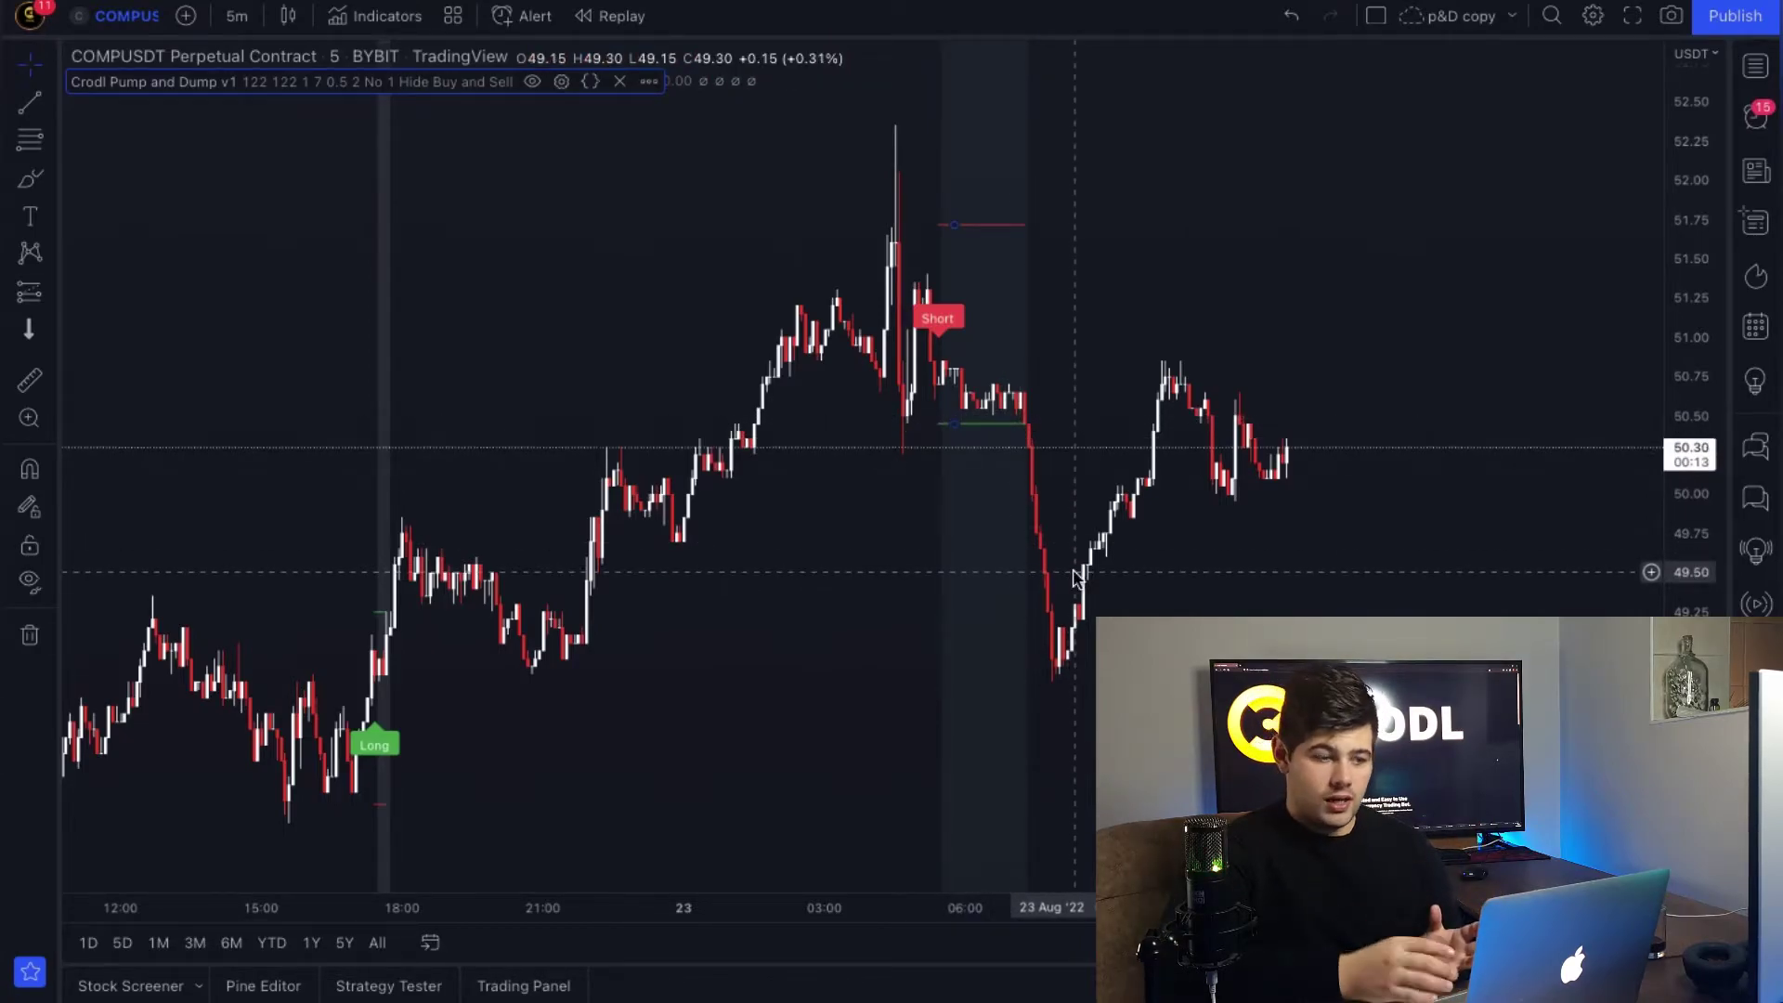
Set the Crodl indicator's TS Mode input to Yes
click(561, 83)
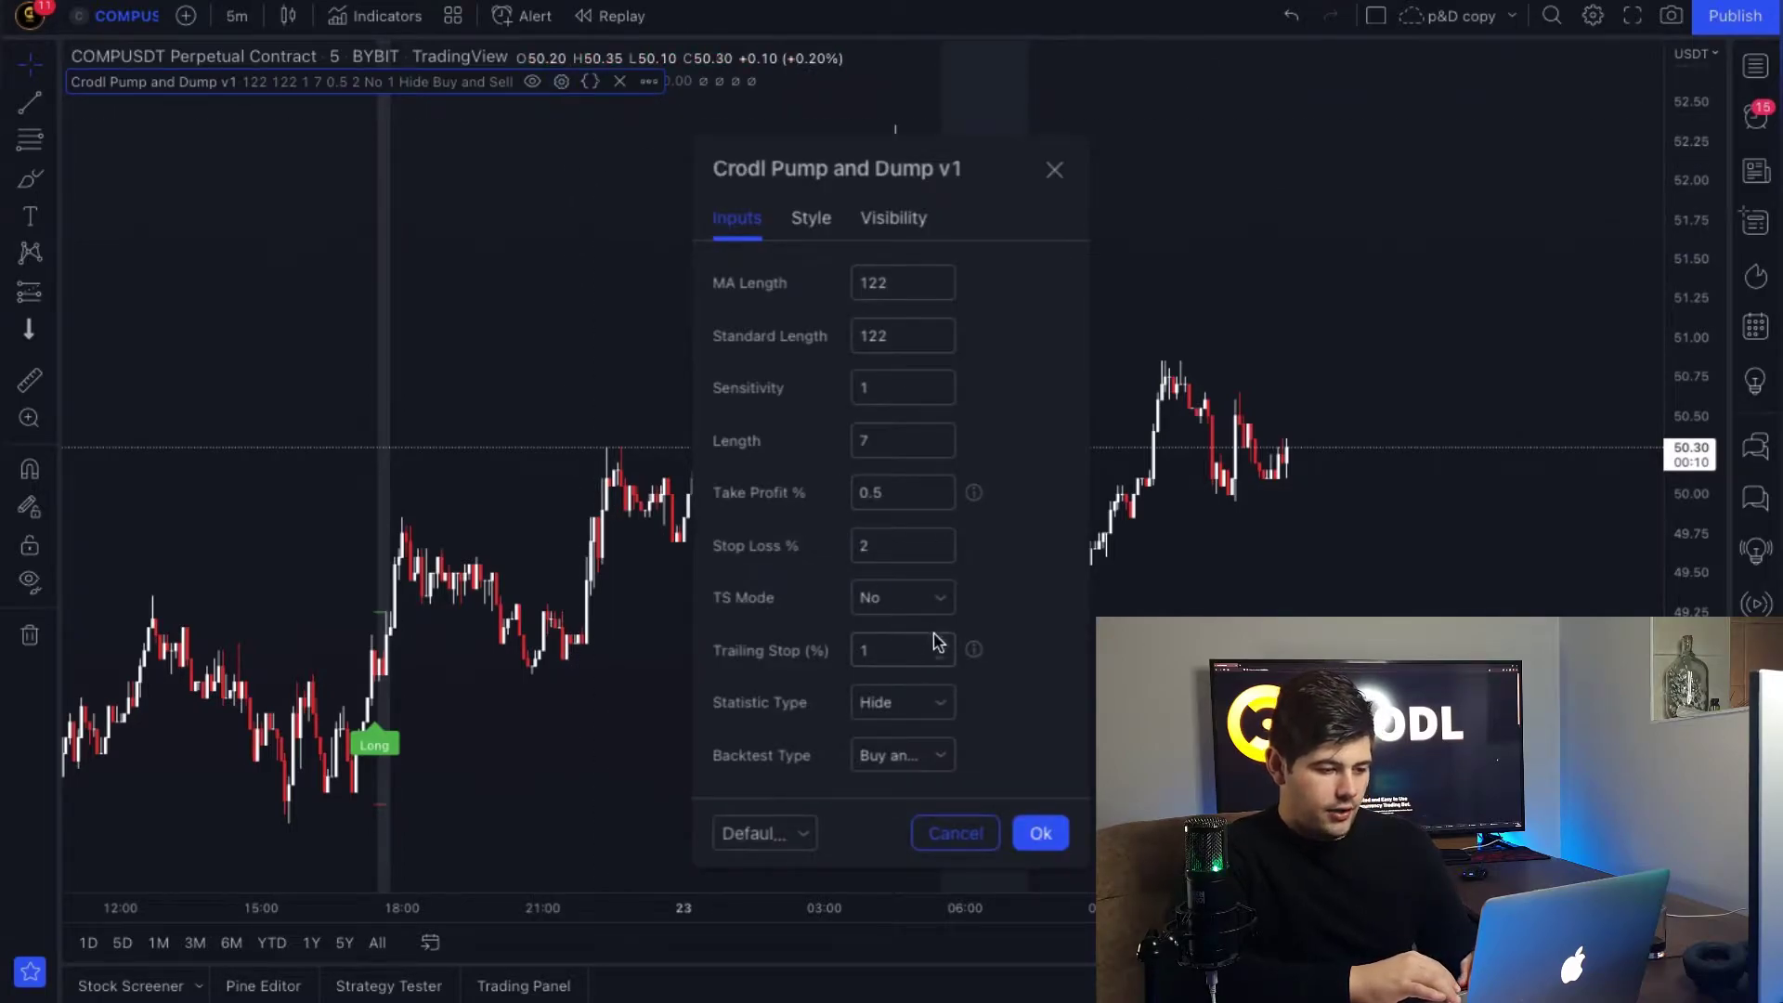
click(940, 603)
click(912, 672)
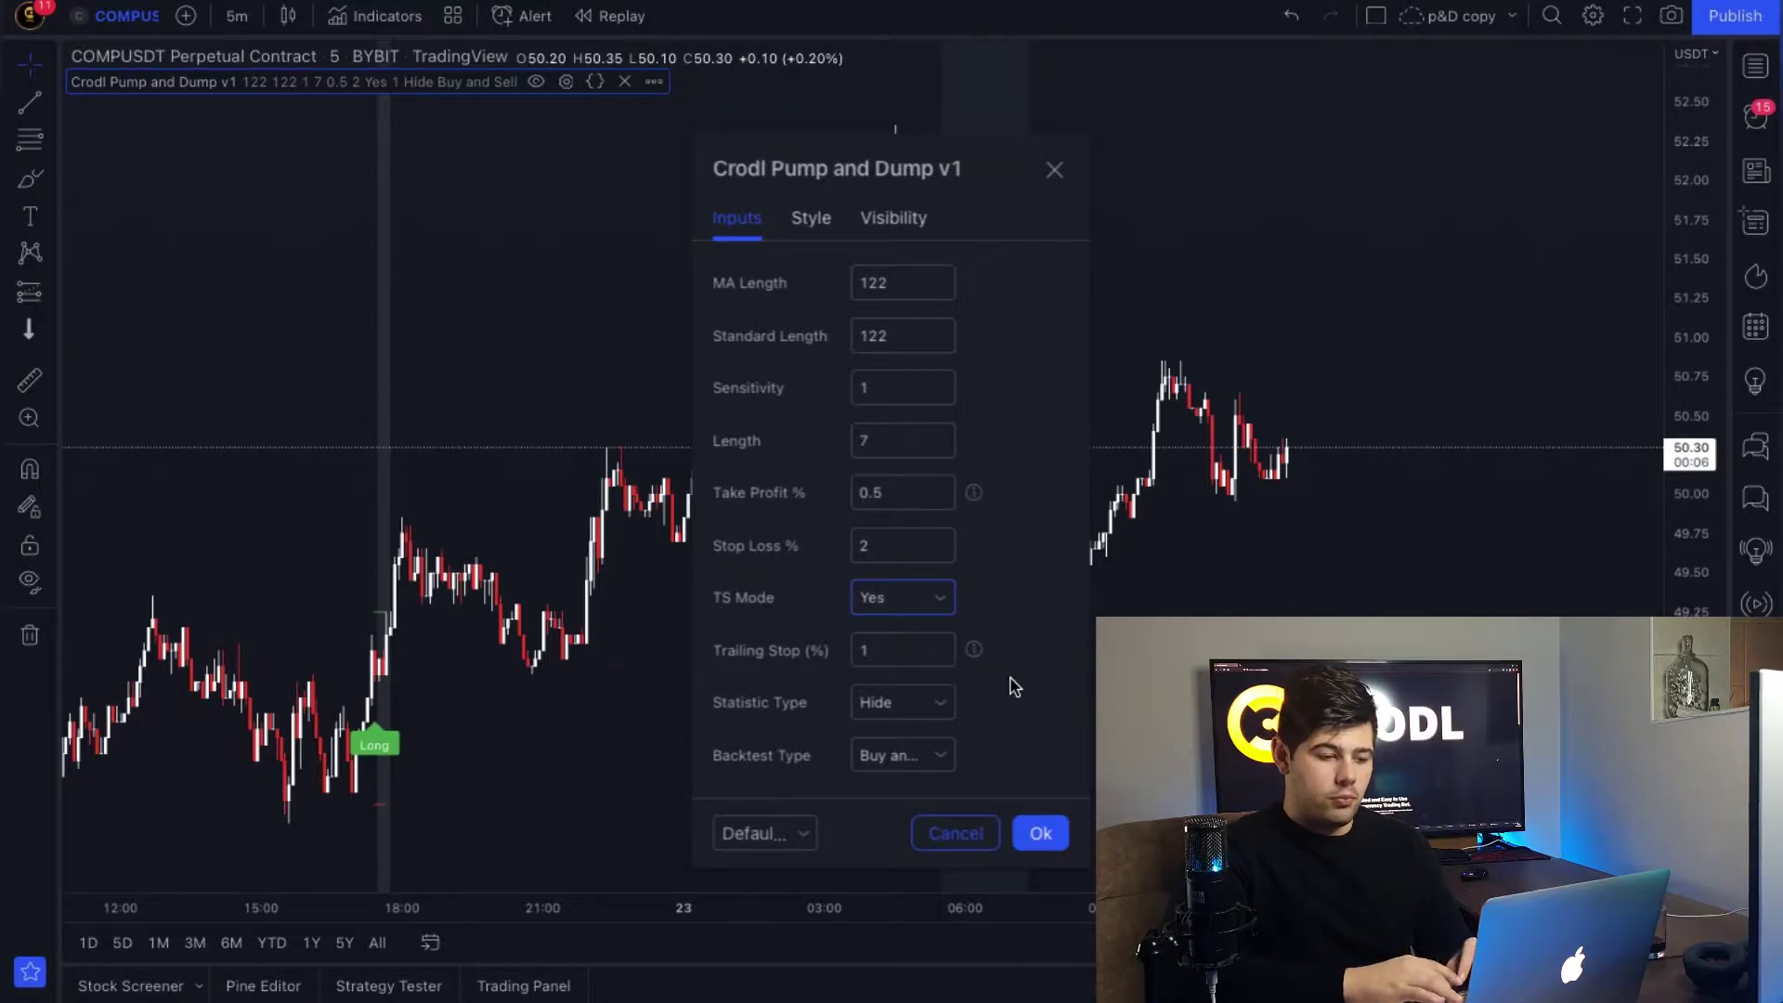
mouse_move(977, 500)
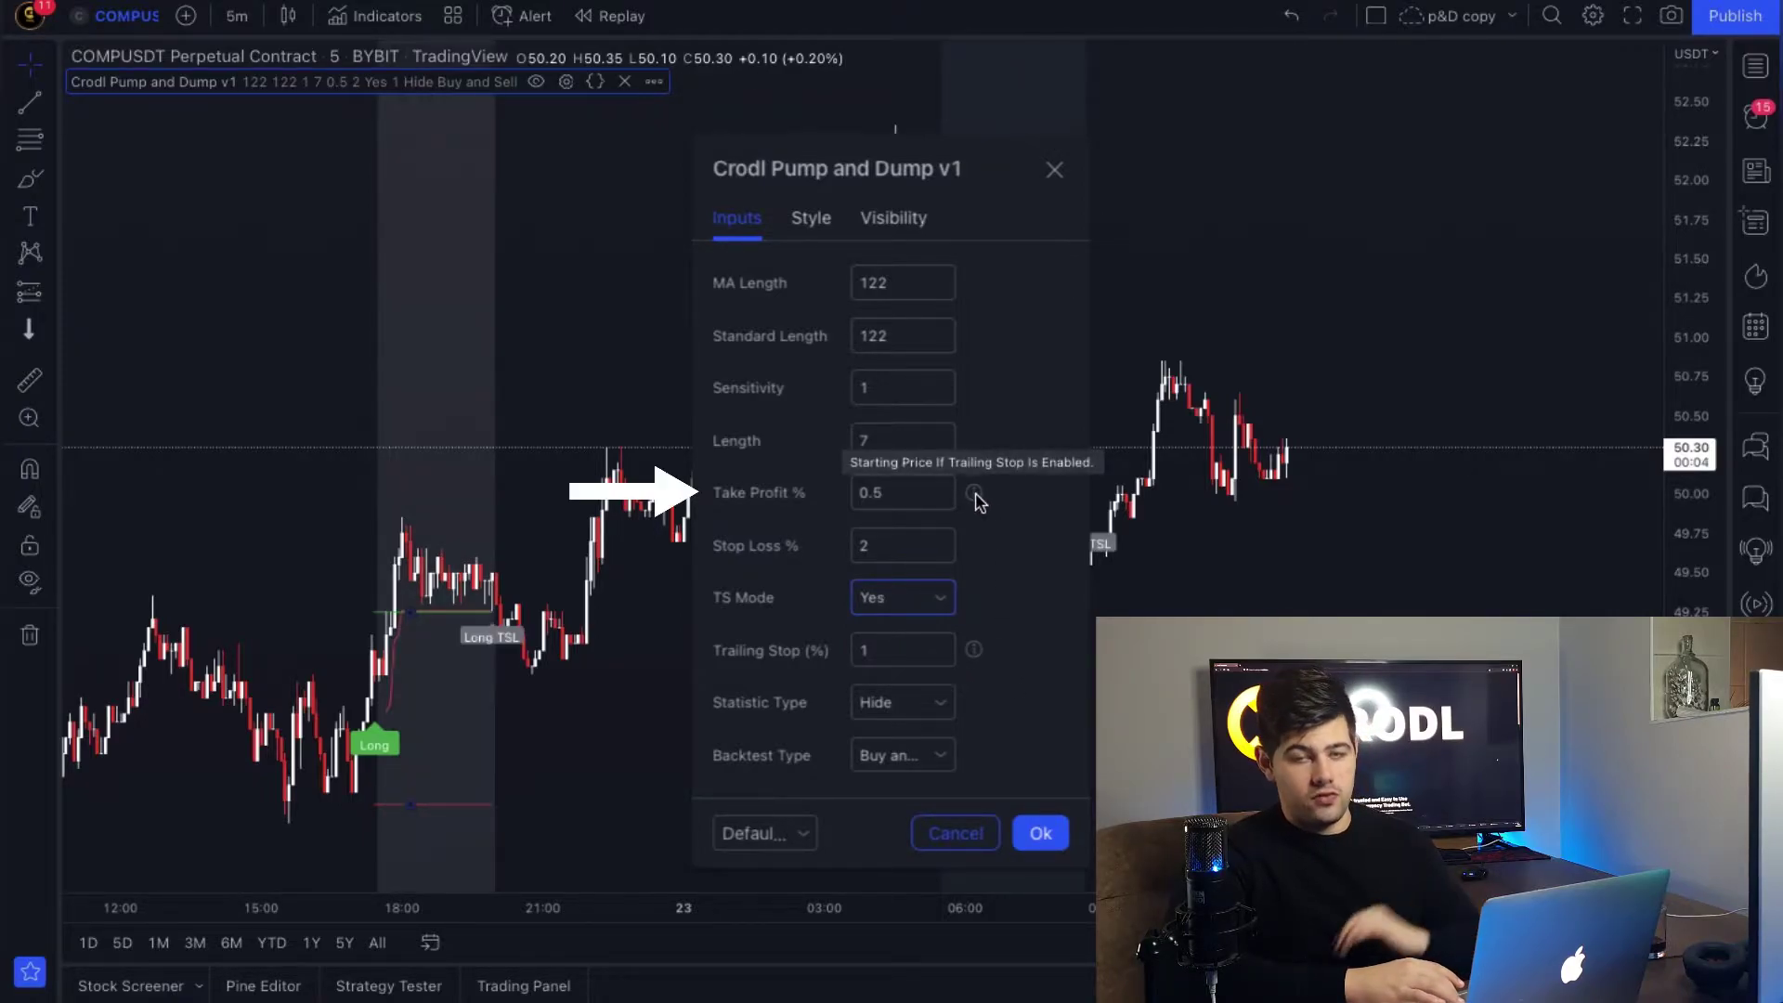
click(1037, 834)
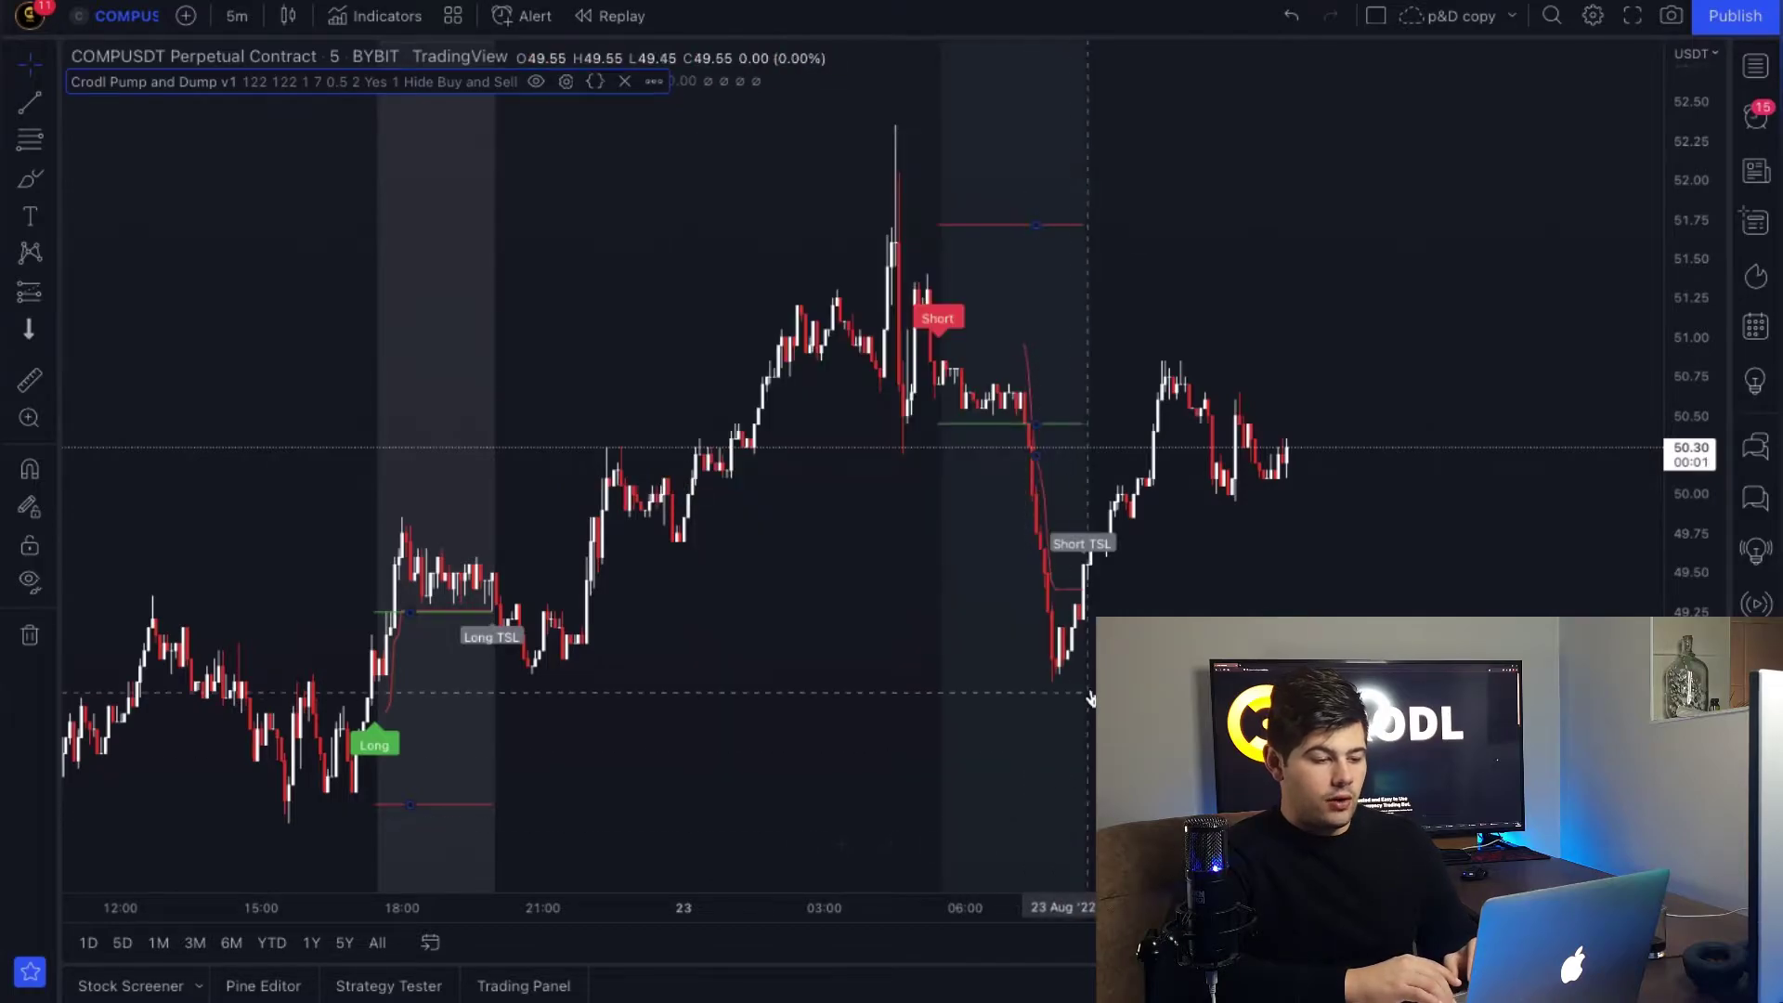
scroll(1022, 557, right, 3)
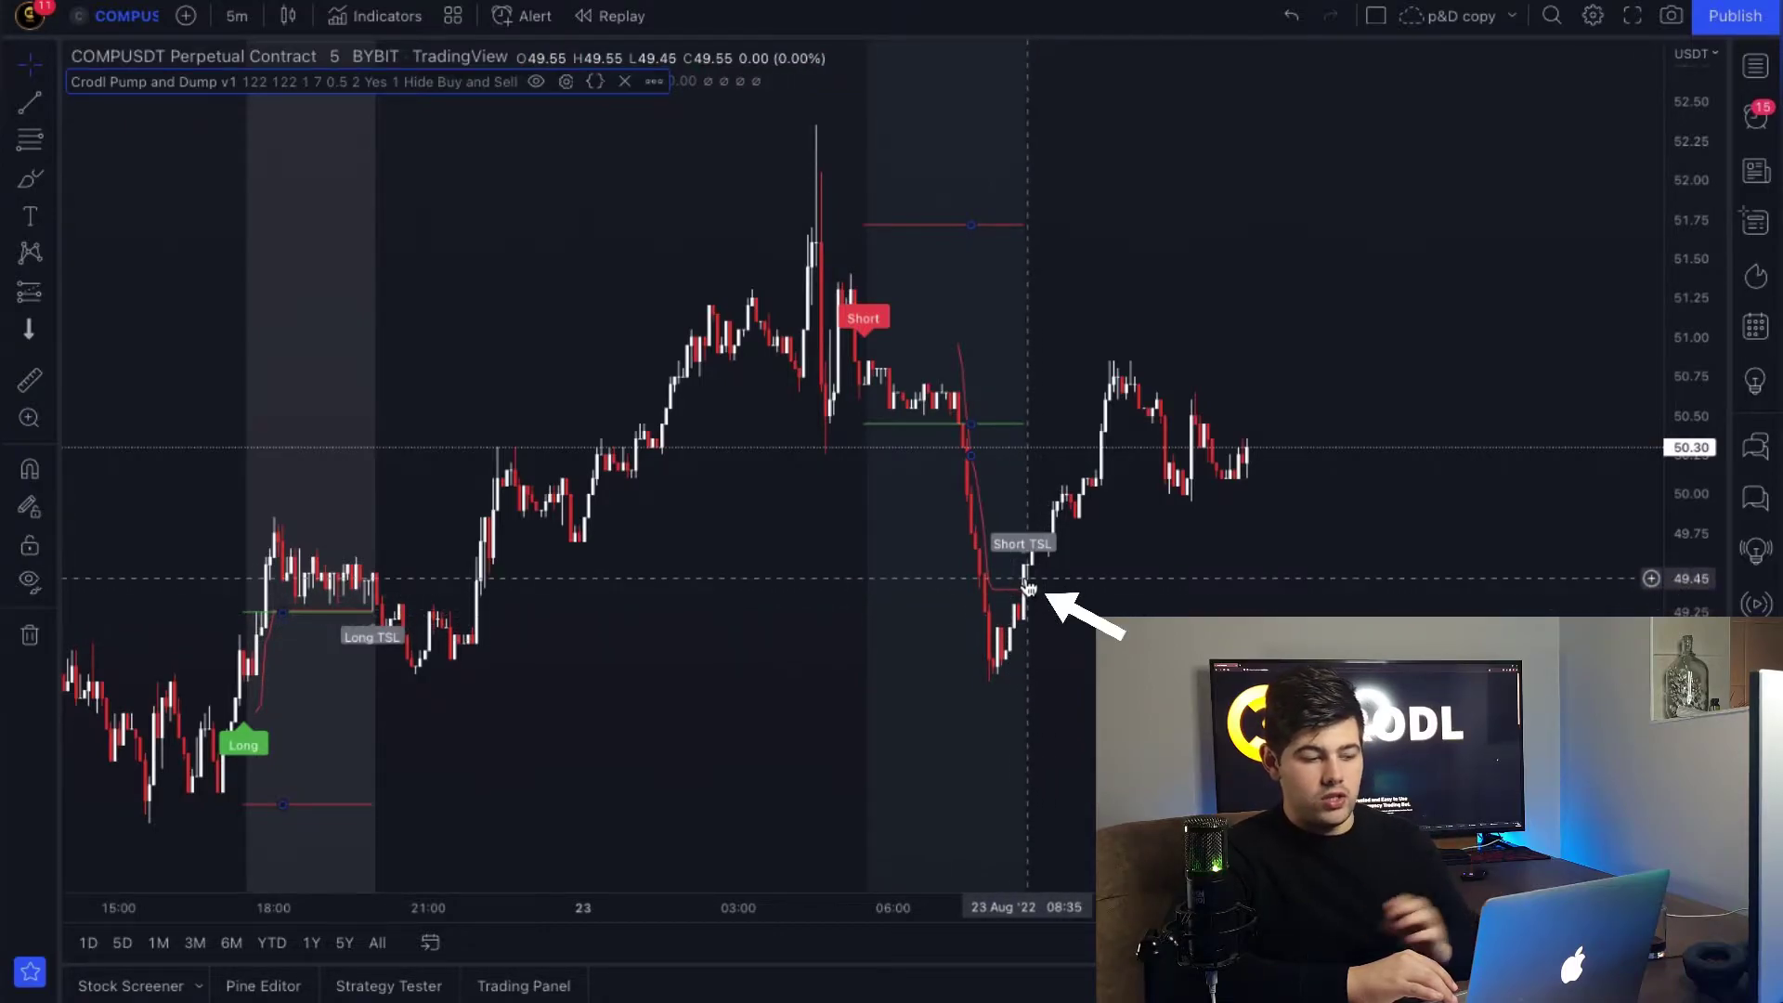
click(31, 380)
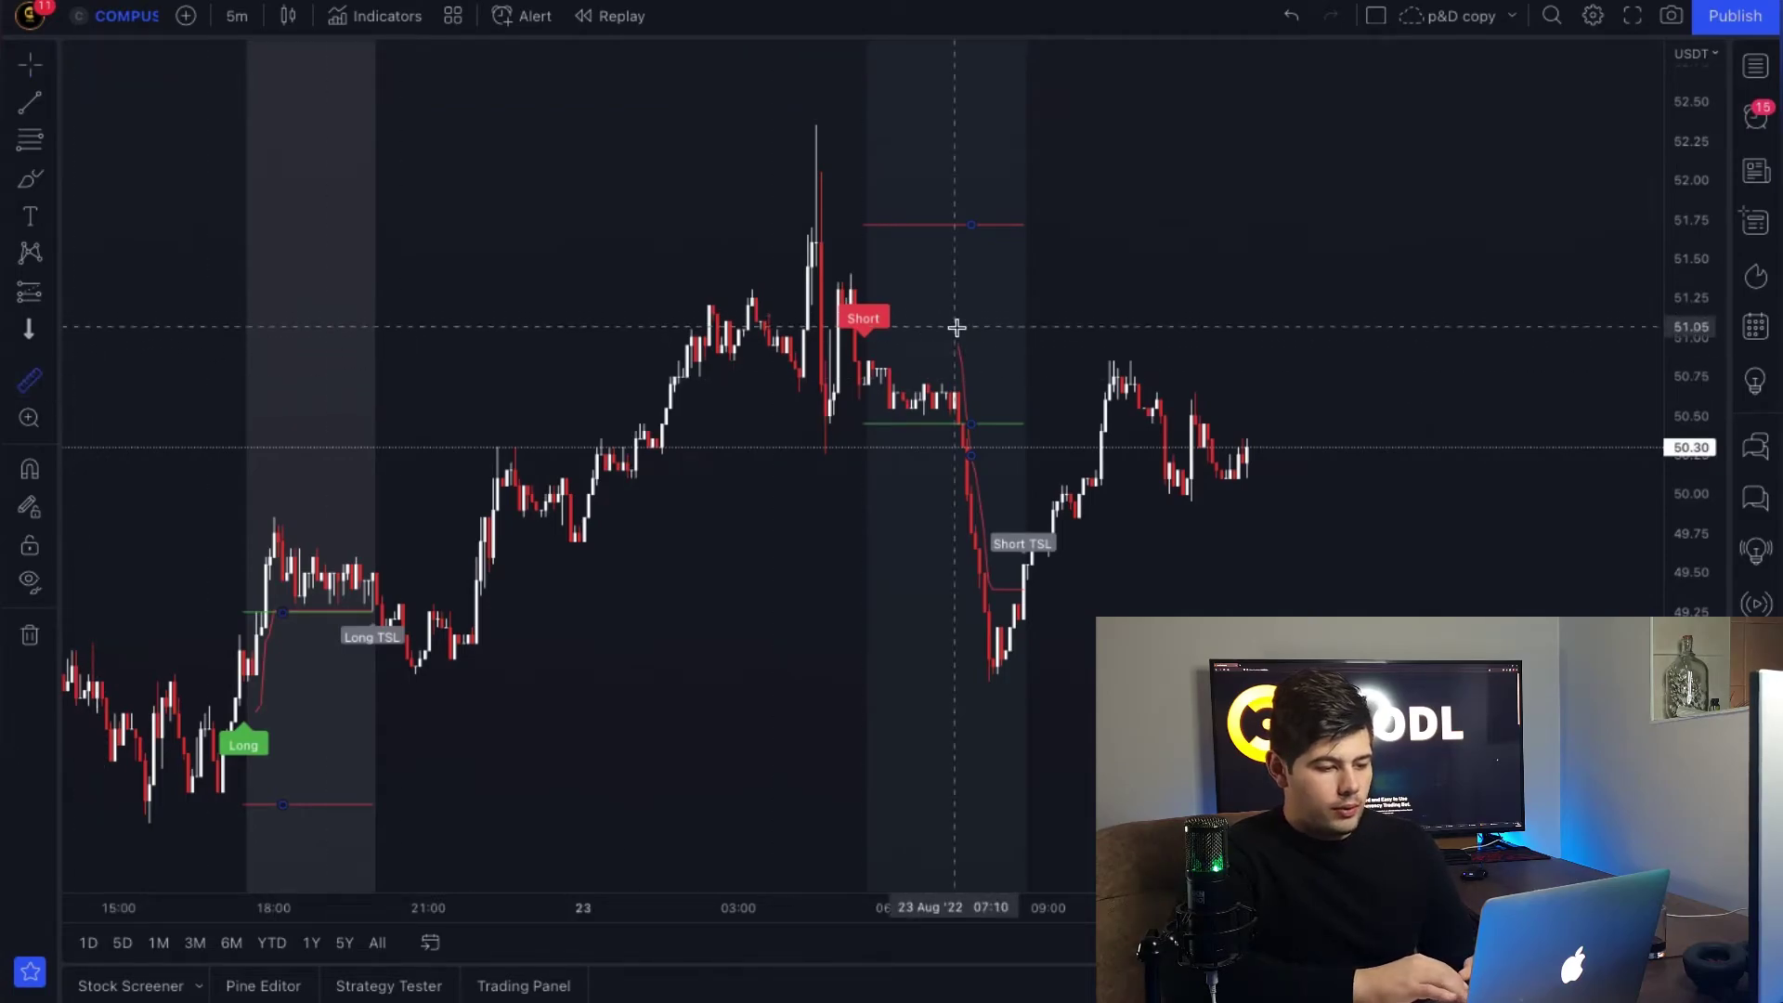
click(850, 387)
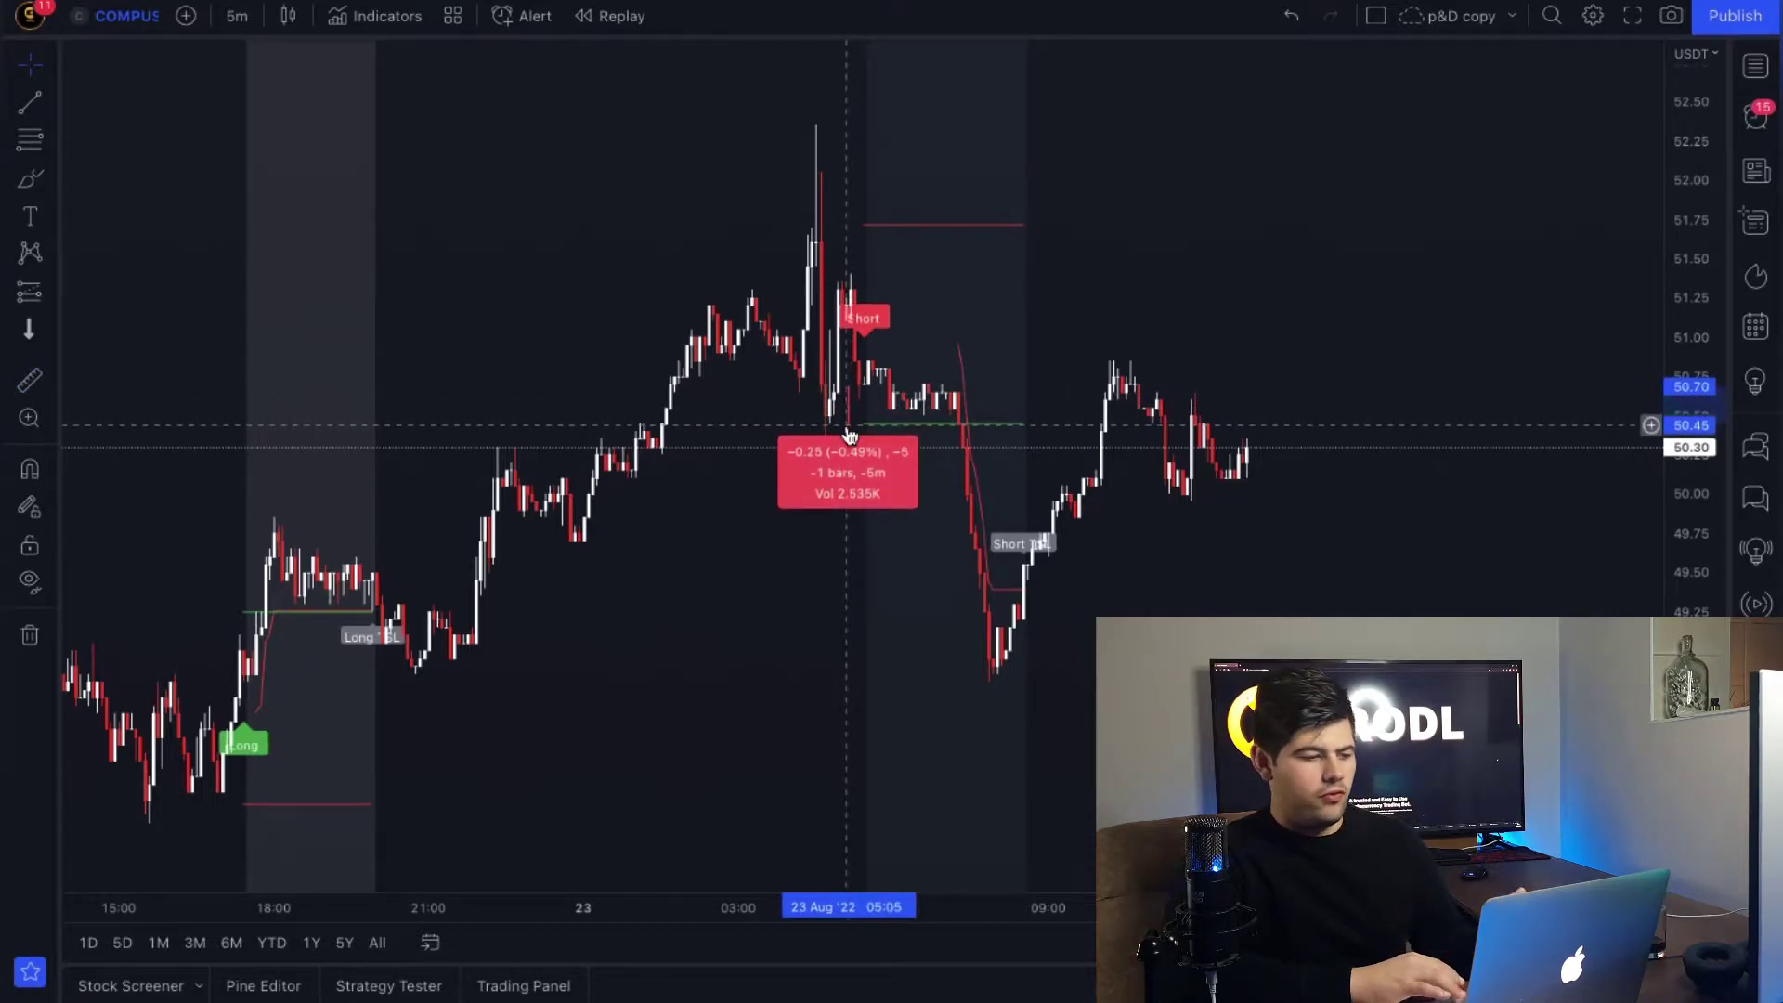
click(777, 414)
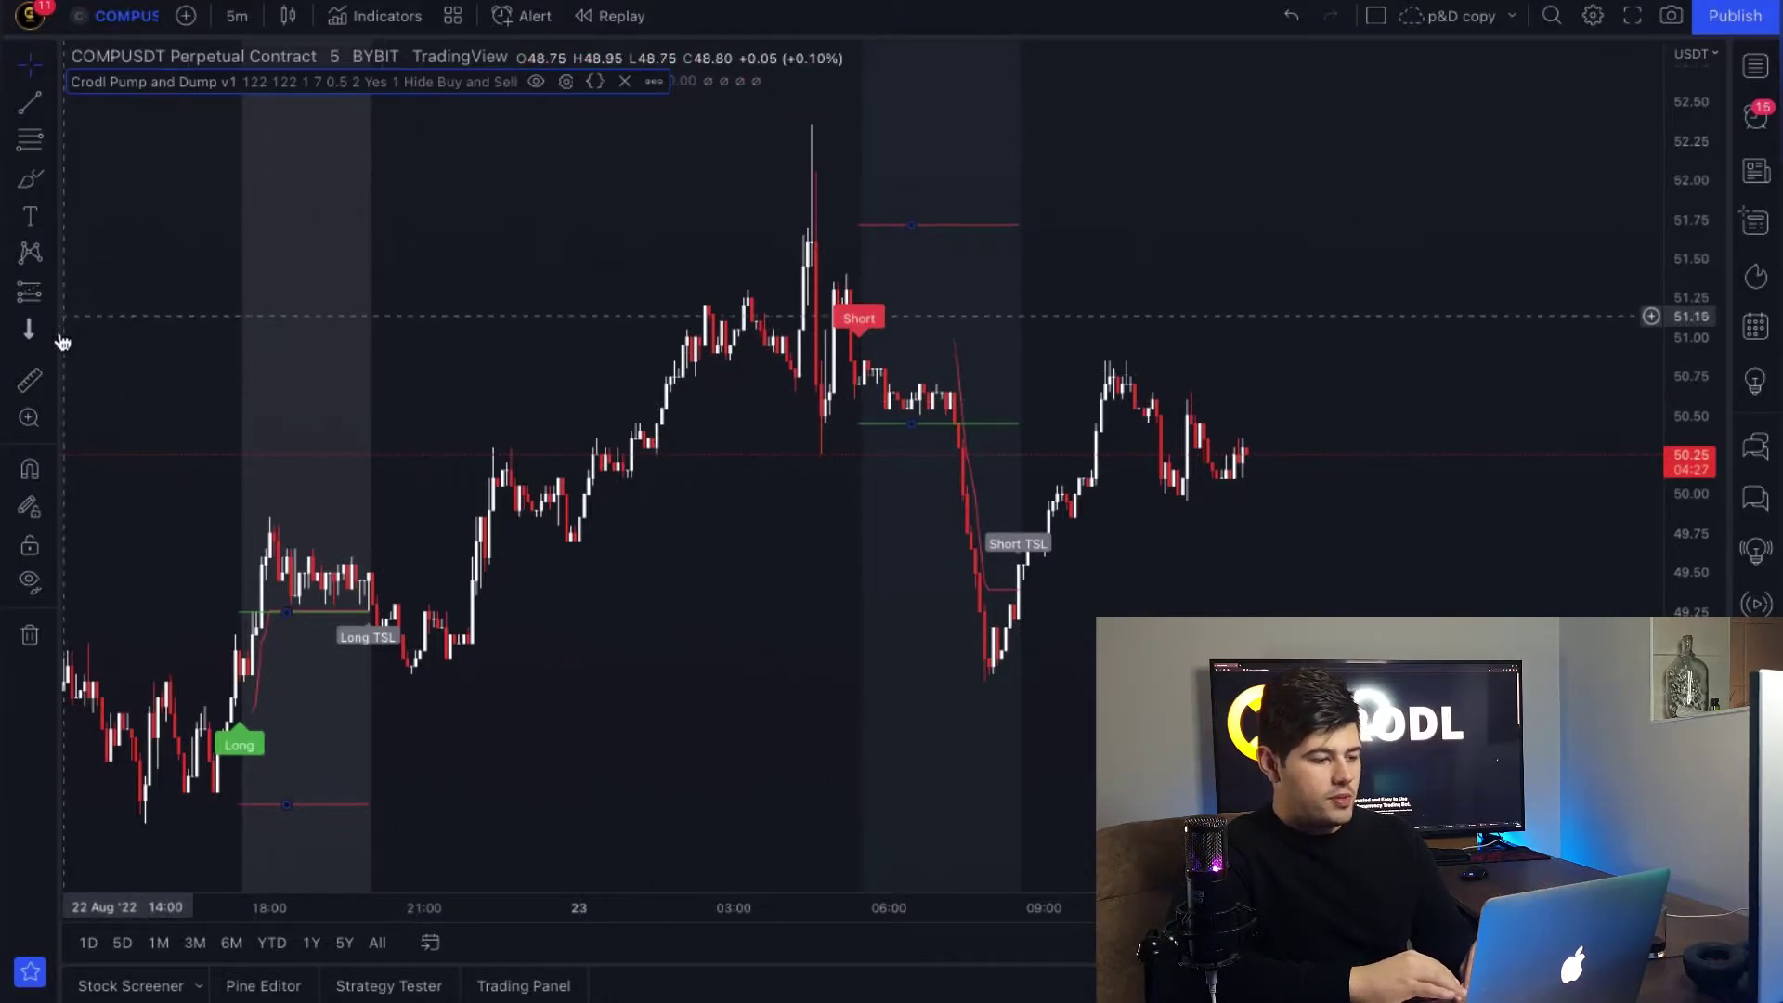
click(32, 381)
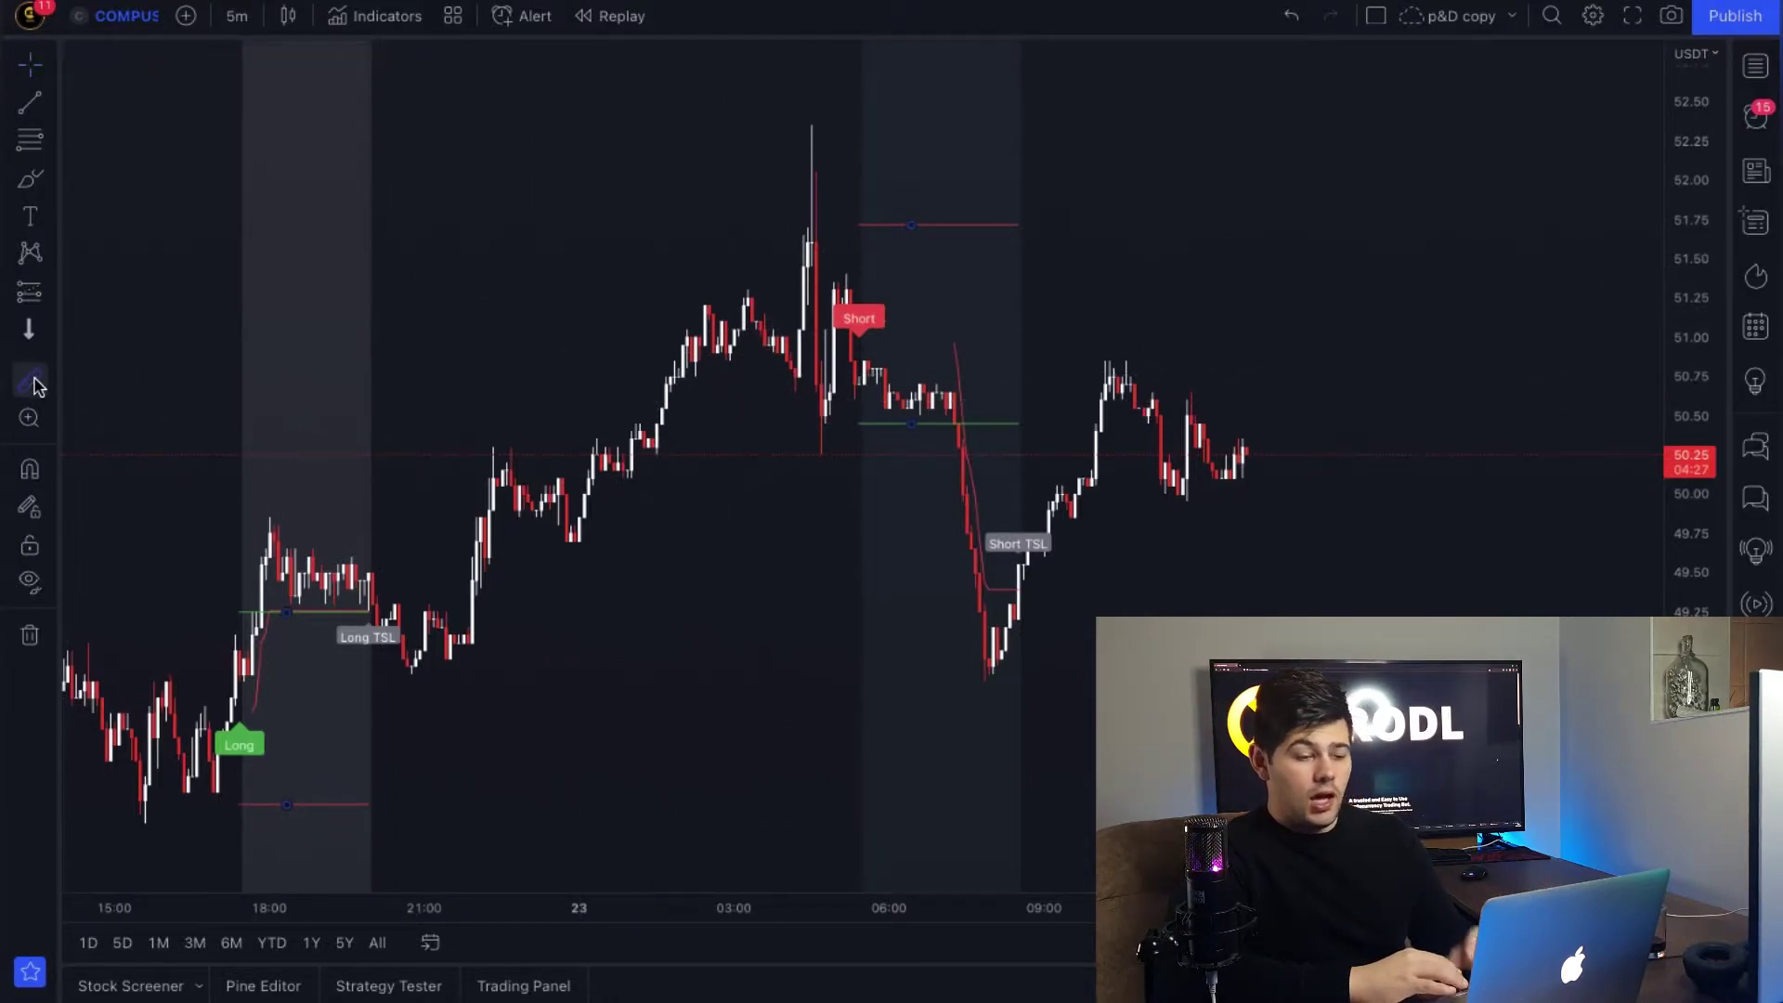
click(984, 423)
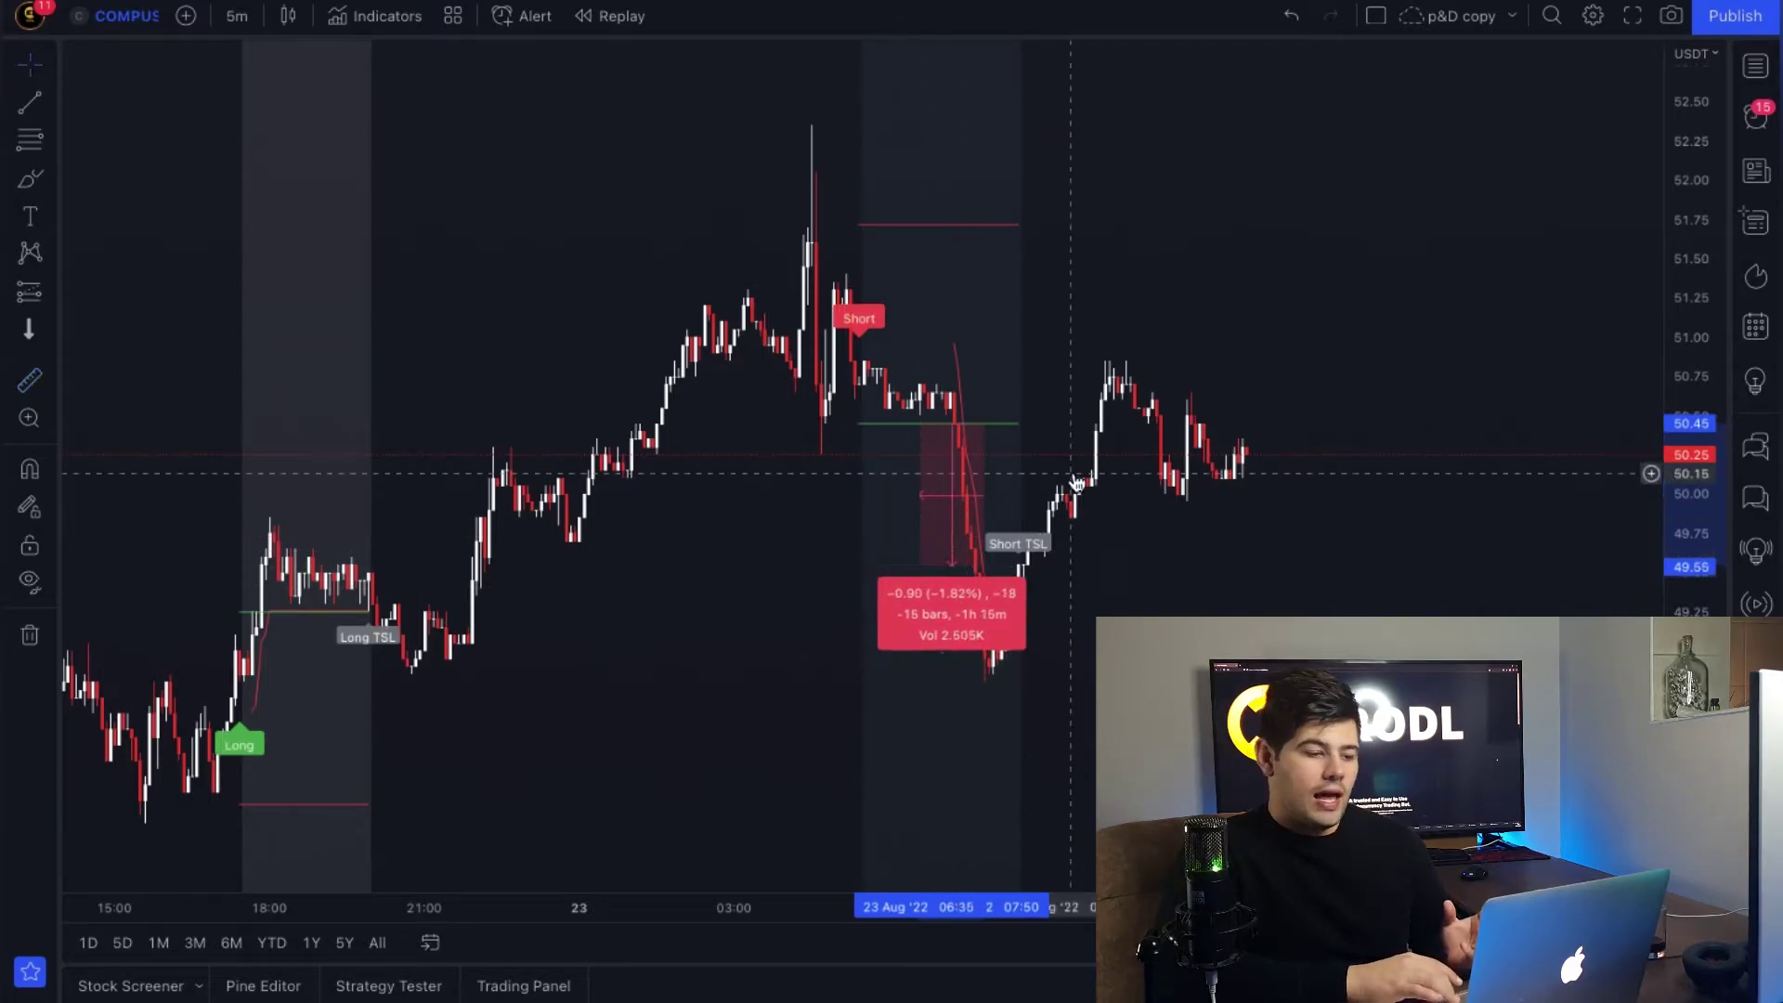
click(923, 574)
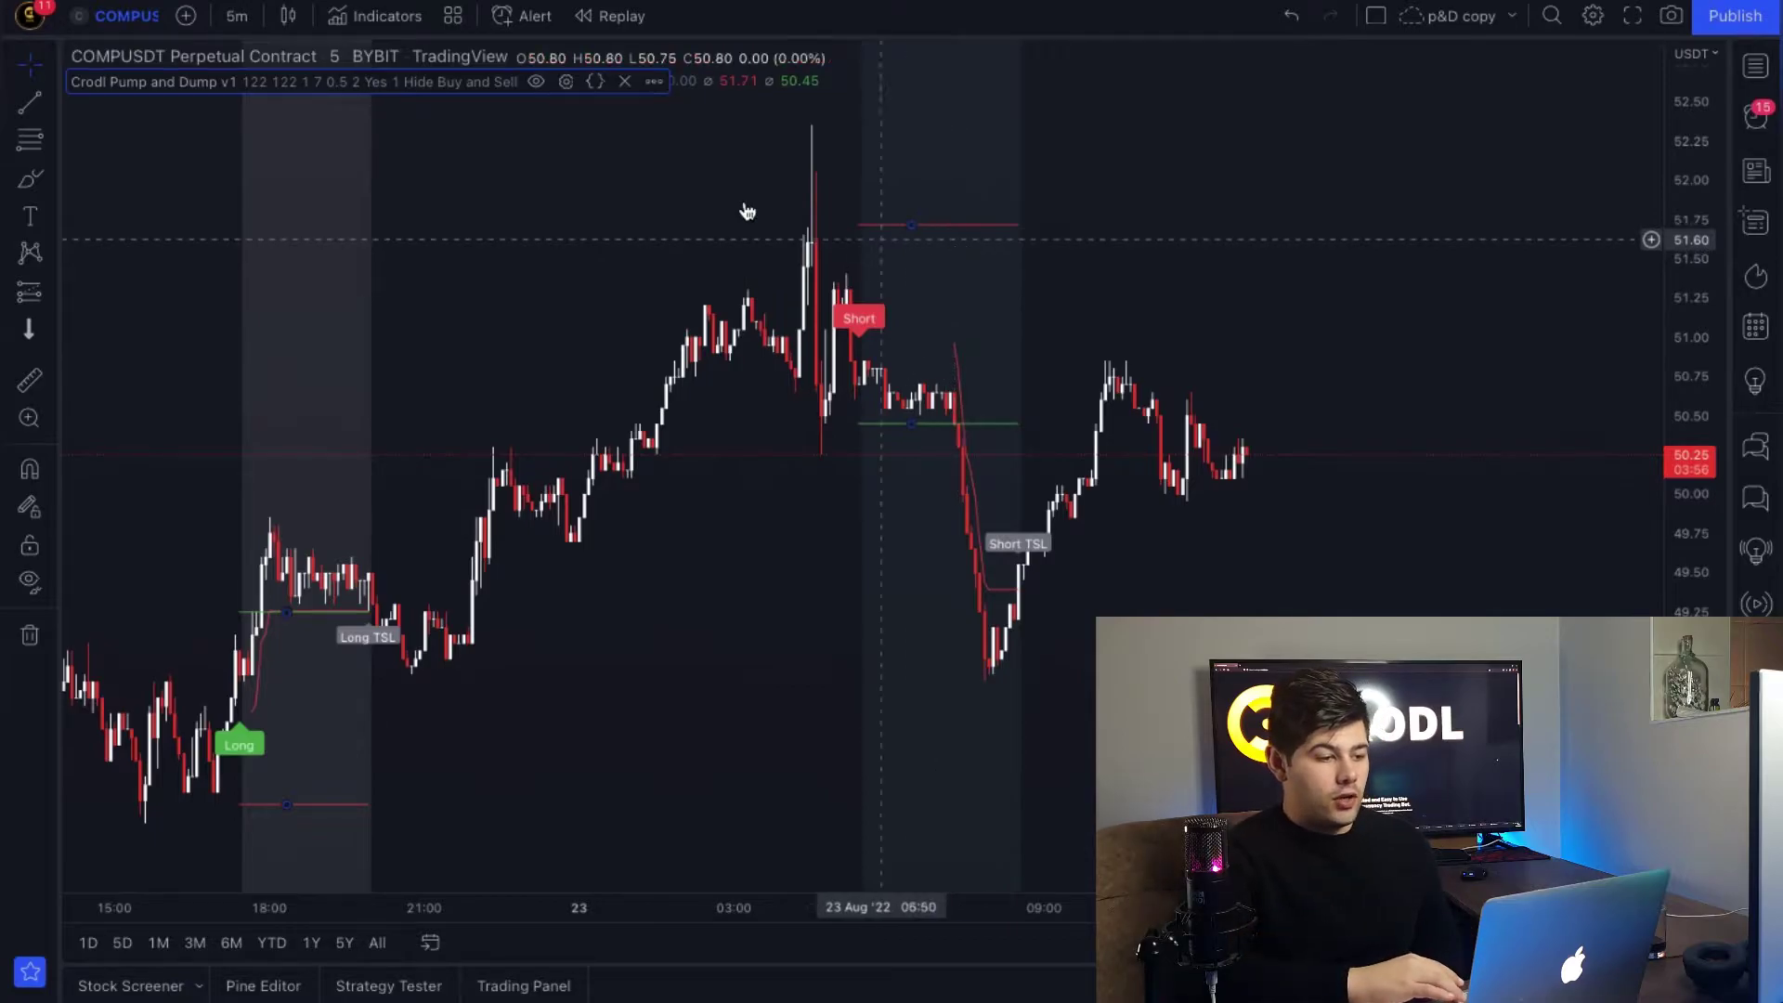
Change the Crodl indicator's Trailing Stop (%) to 1.2
click(565, 81)
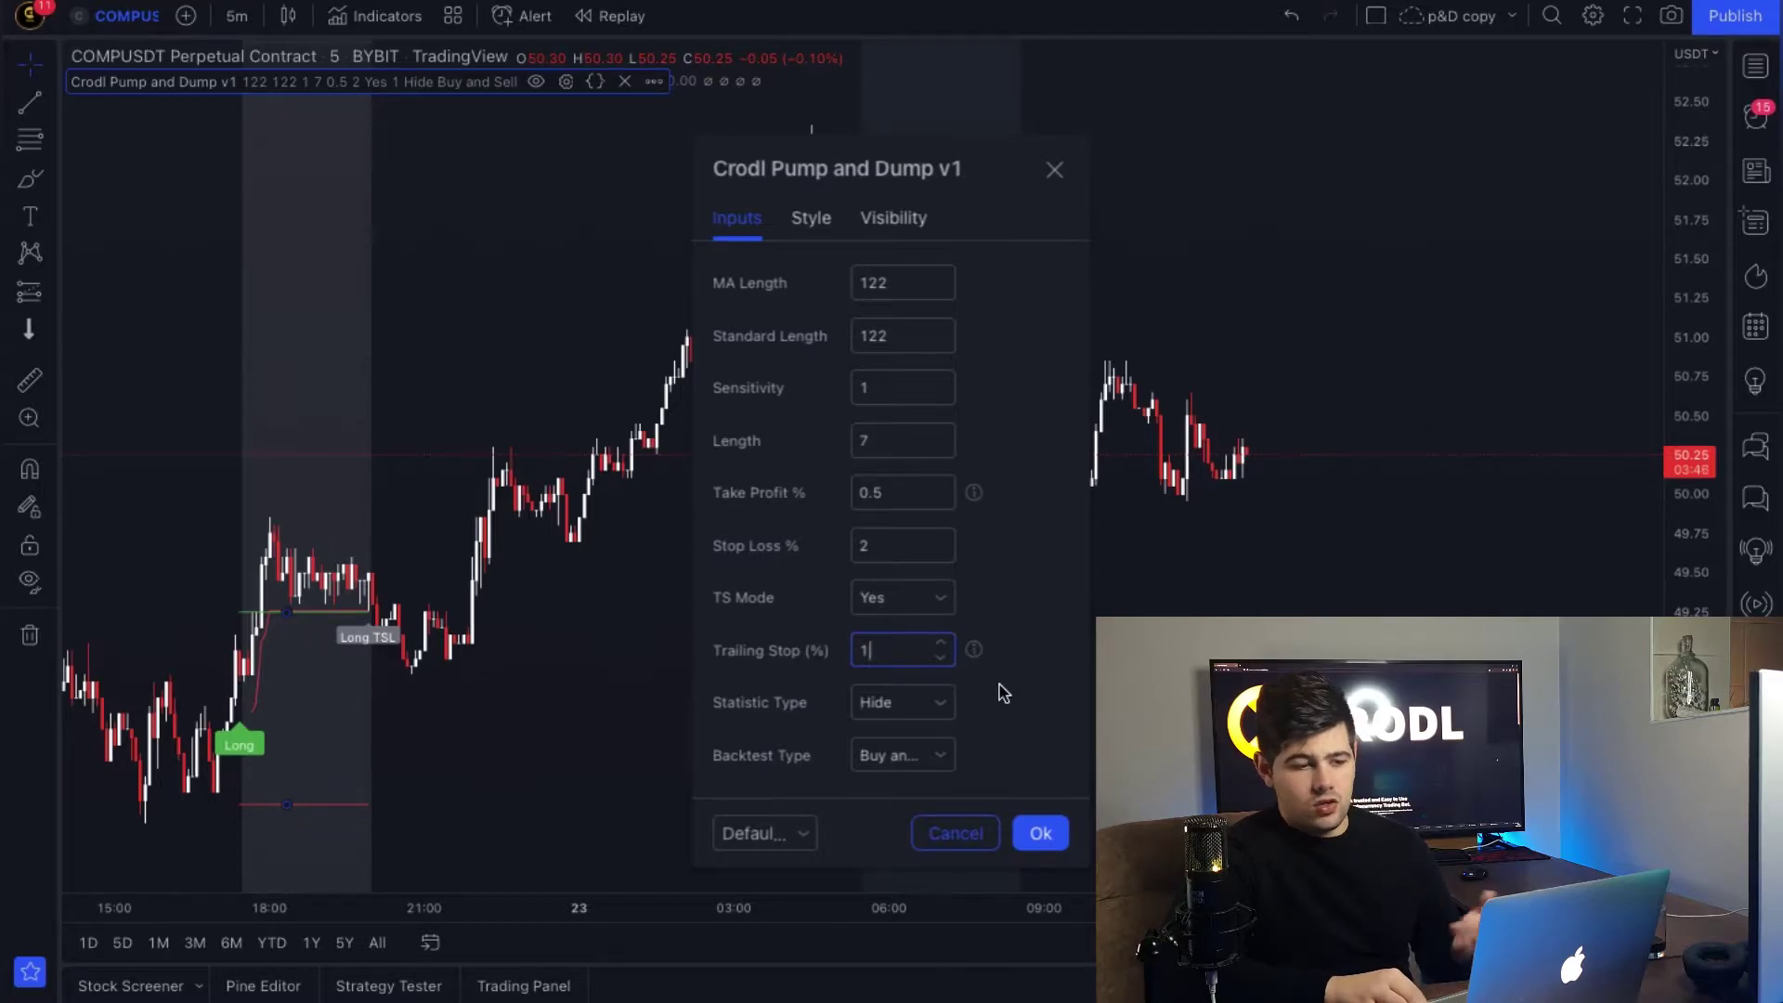
text(.2)
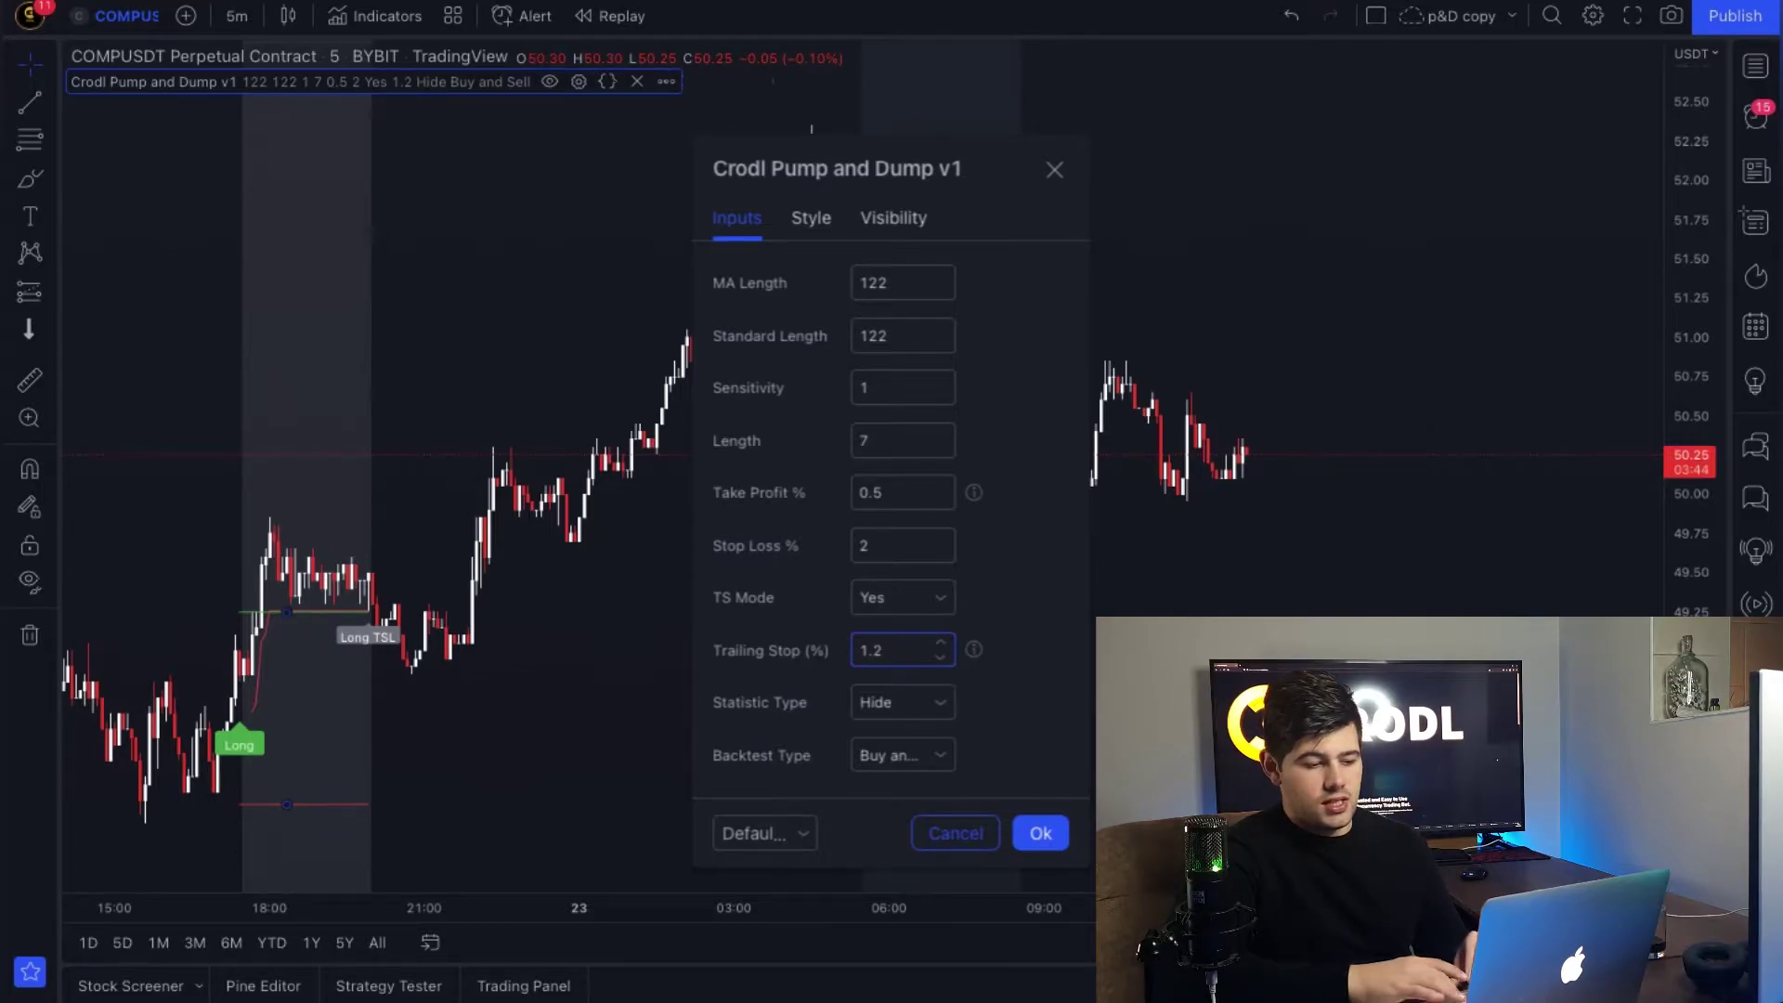
click(1040, 833)
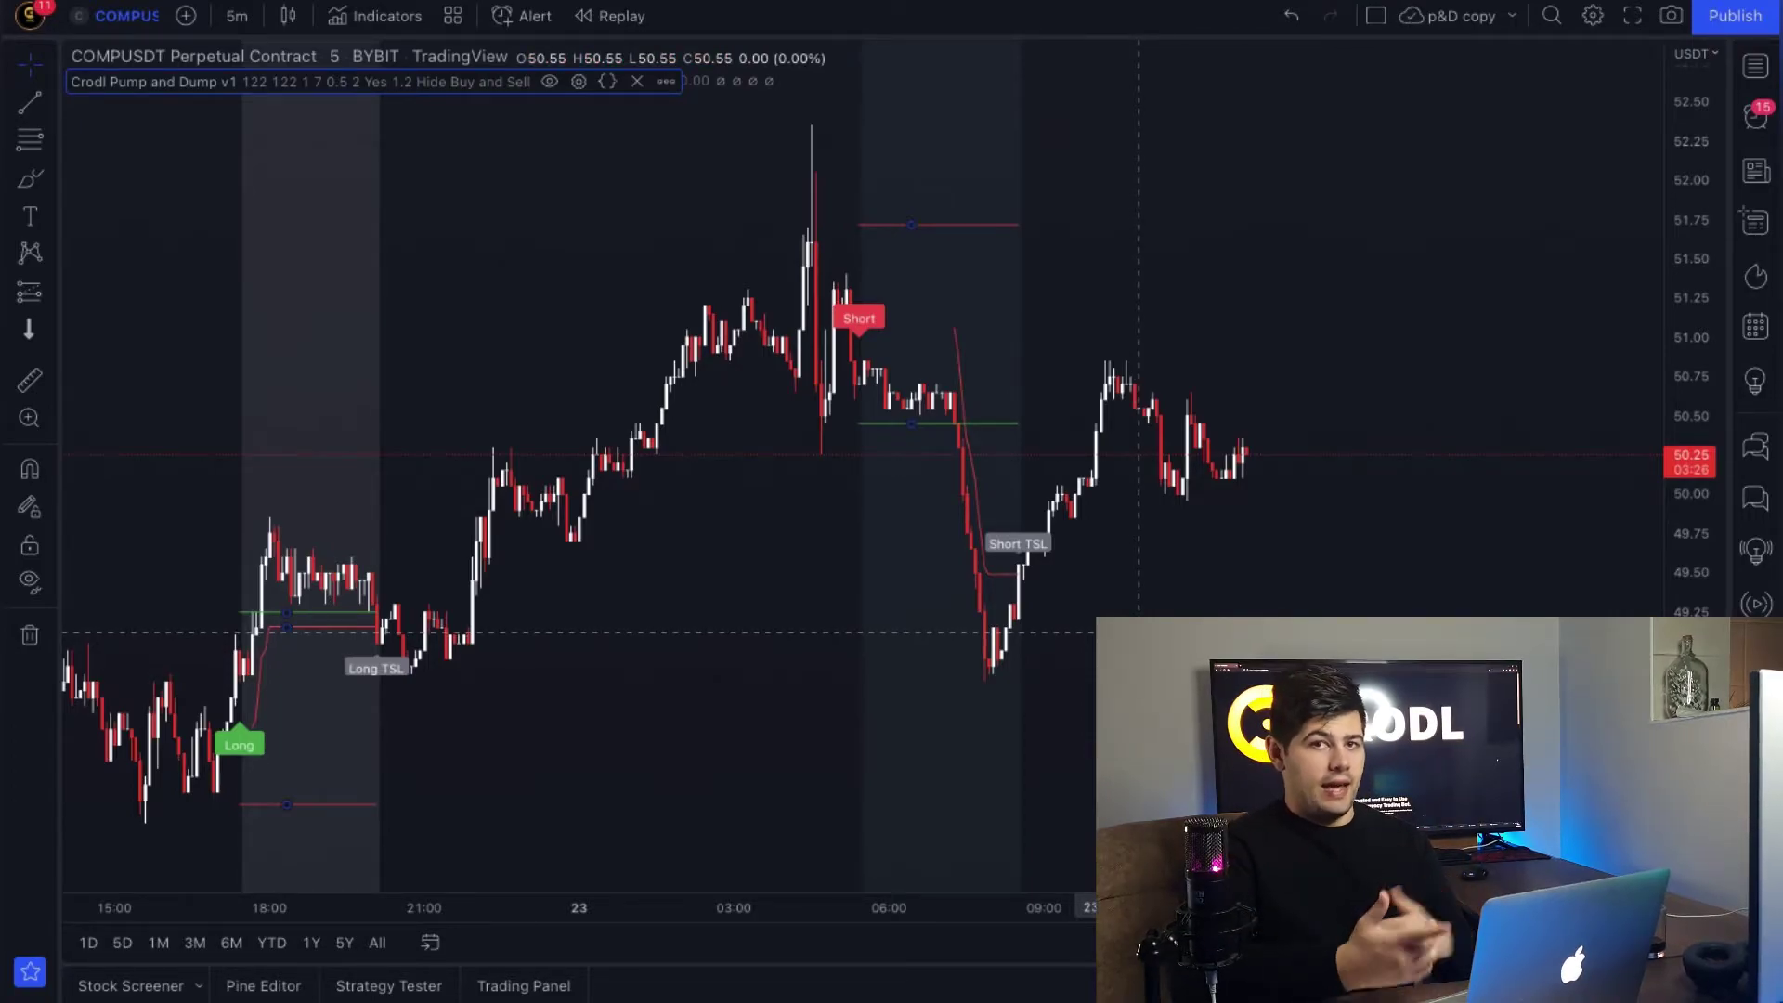
Scroll back to earlier COMPUSDT bars and raise the Trailing Stop (%) to 2
drag(524, 613, 723, 613)
scroll(723, 613, left, 4)
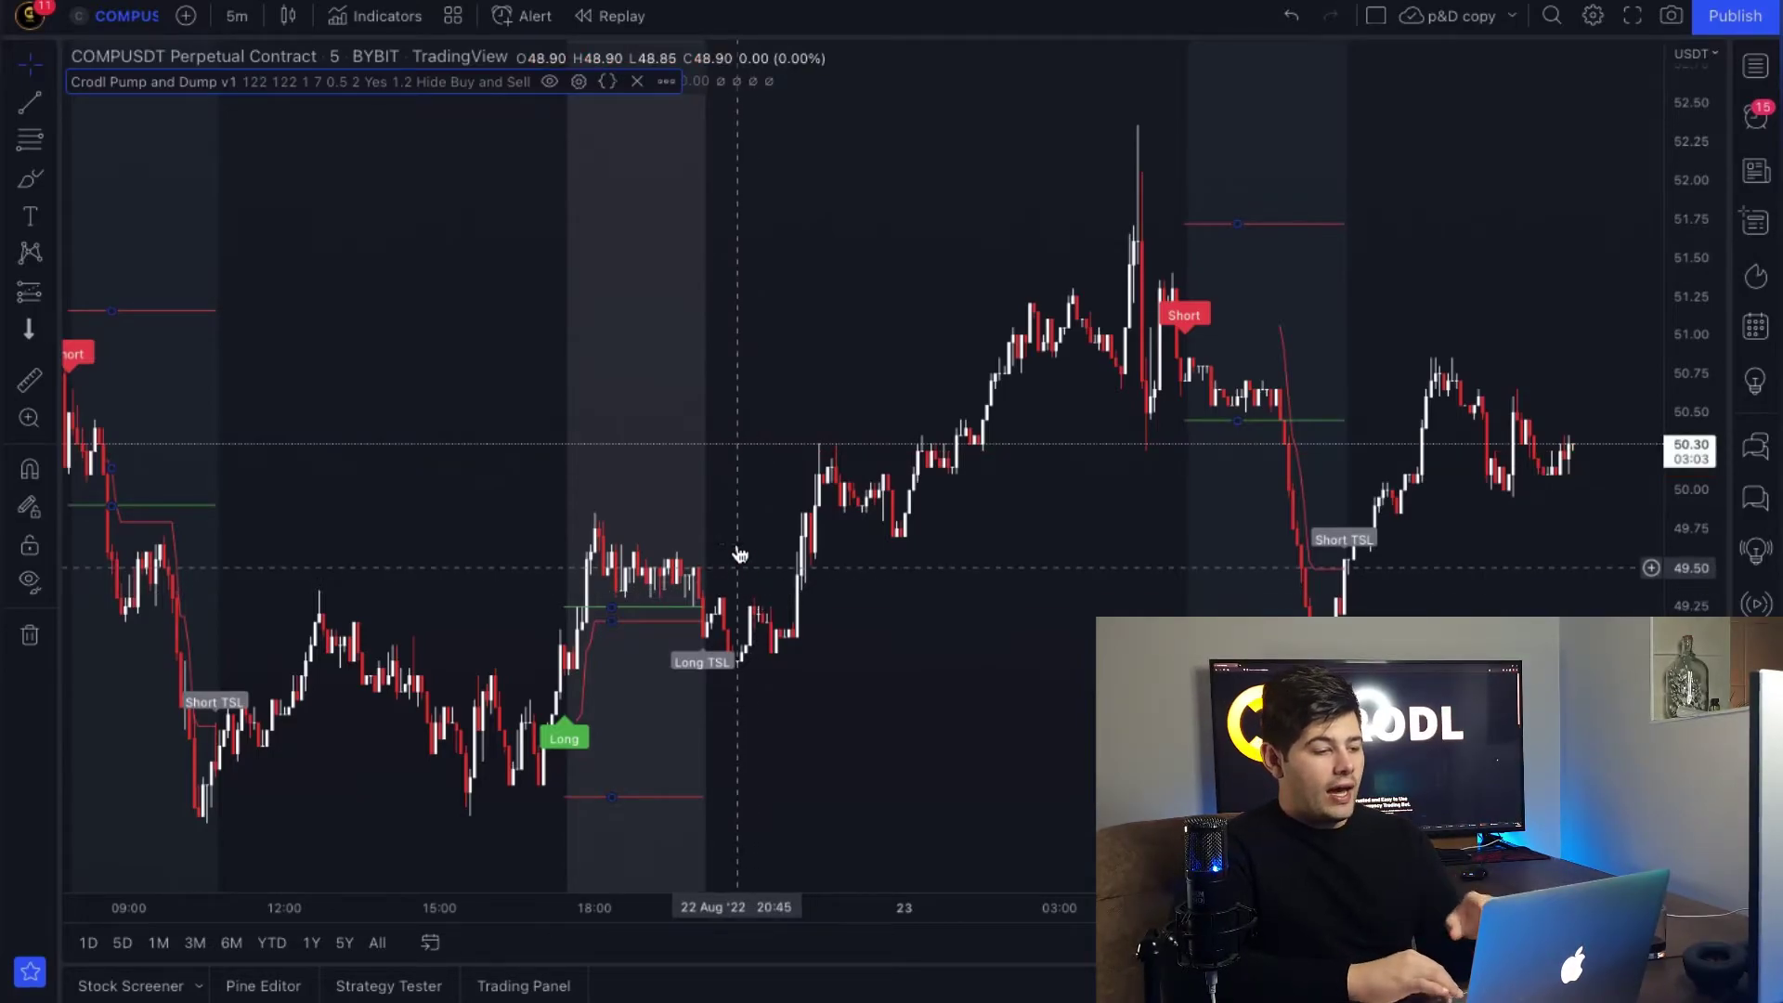
click(579, 80)
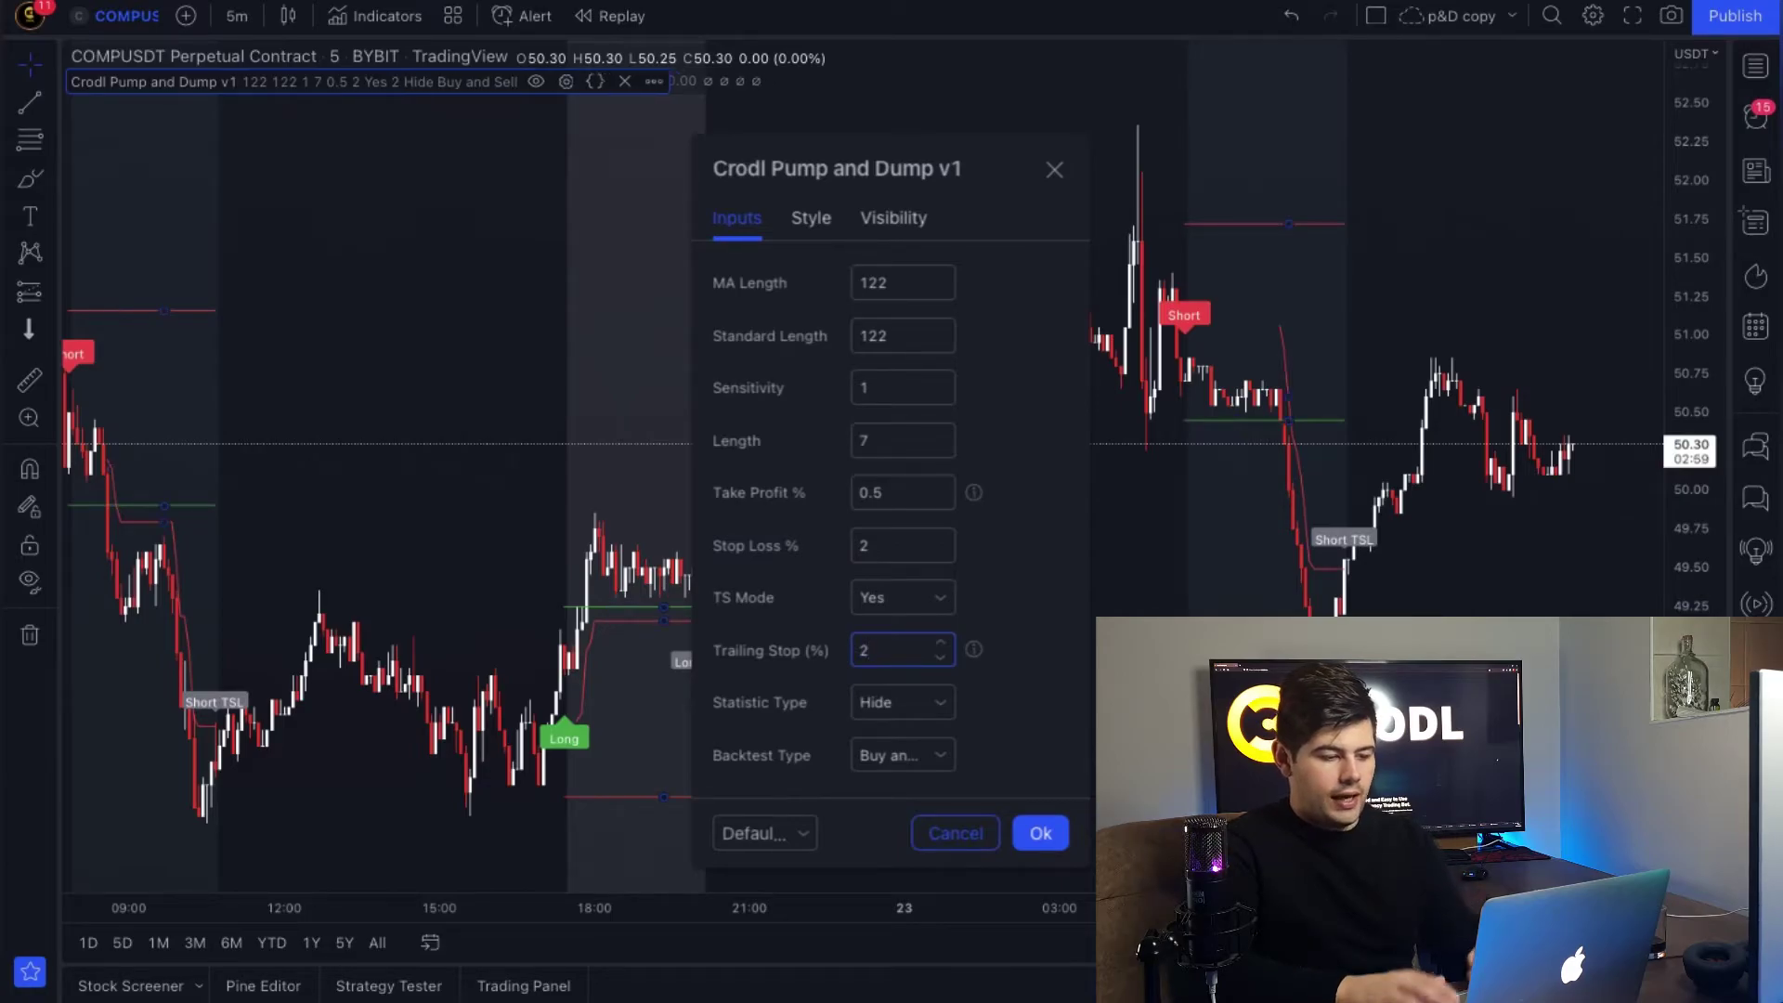
click(1039, 830)
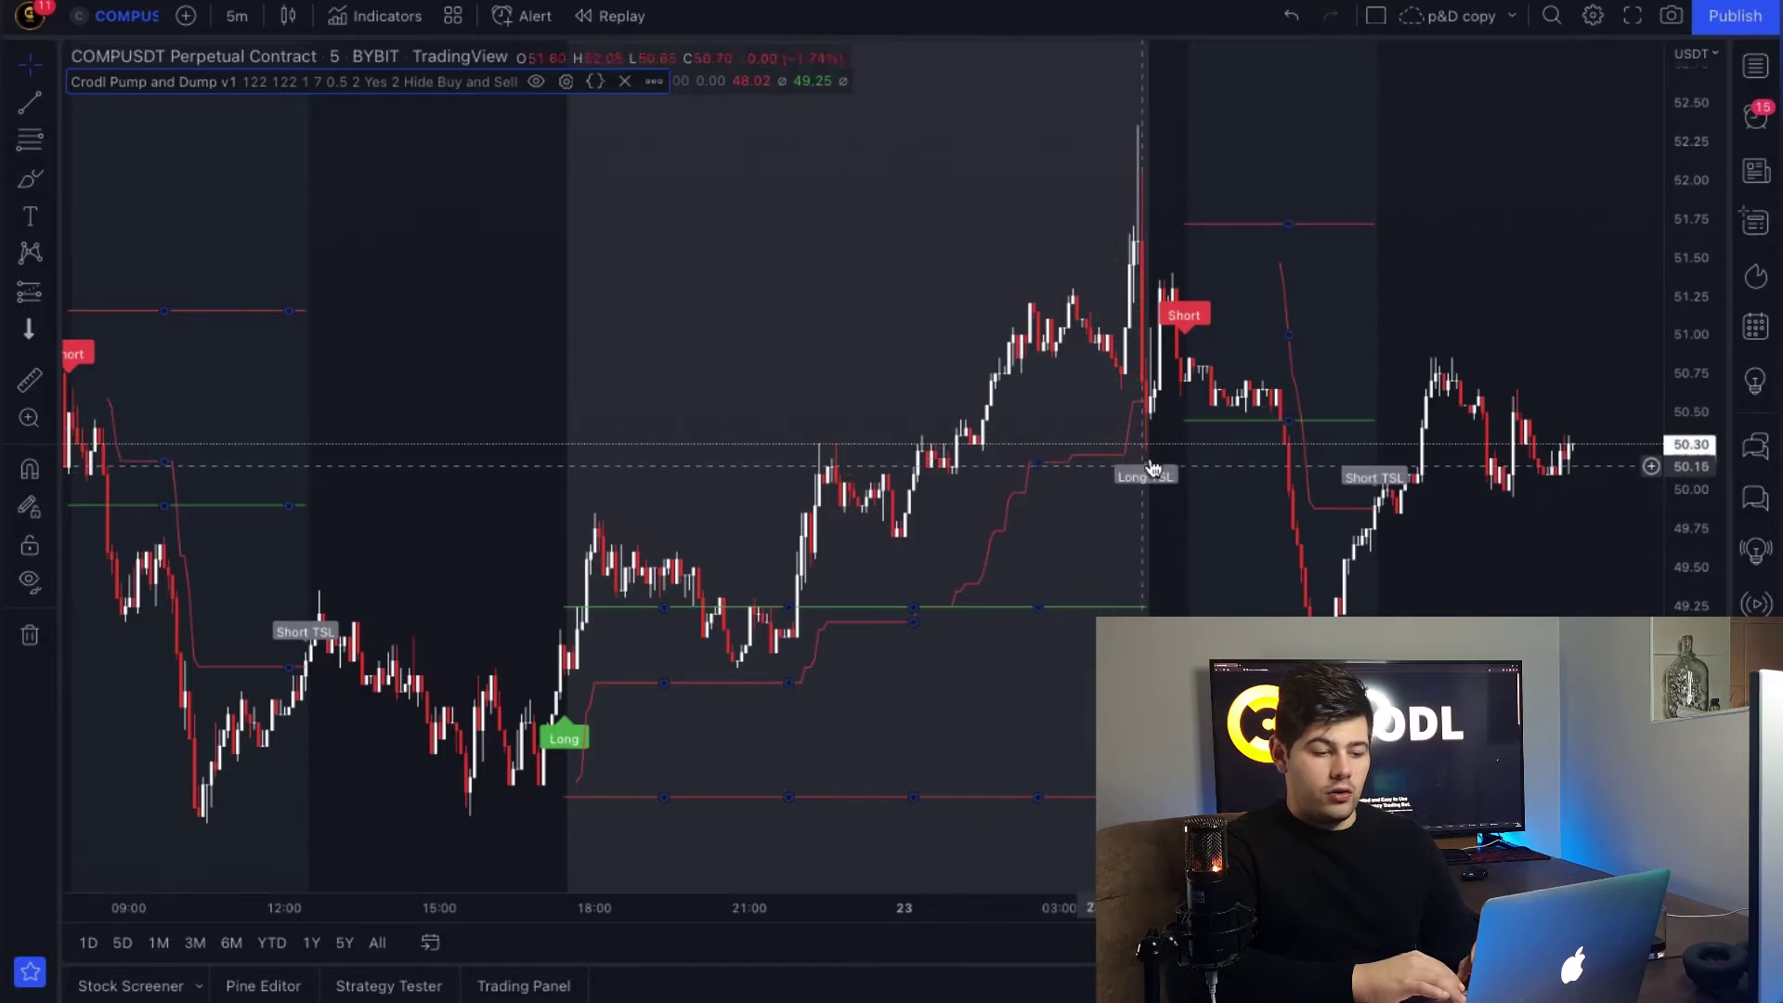
Measure the Long trade from entry to trailing-stop exit (about 2.69%), then clear it
click(22, 376)
click(1132, 608)
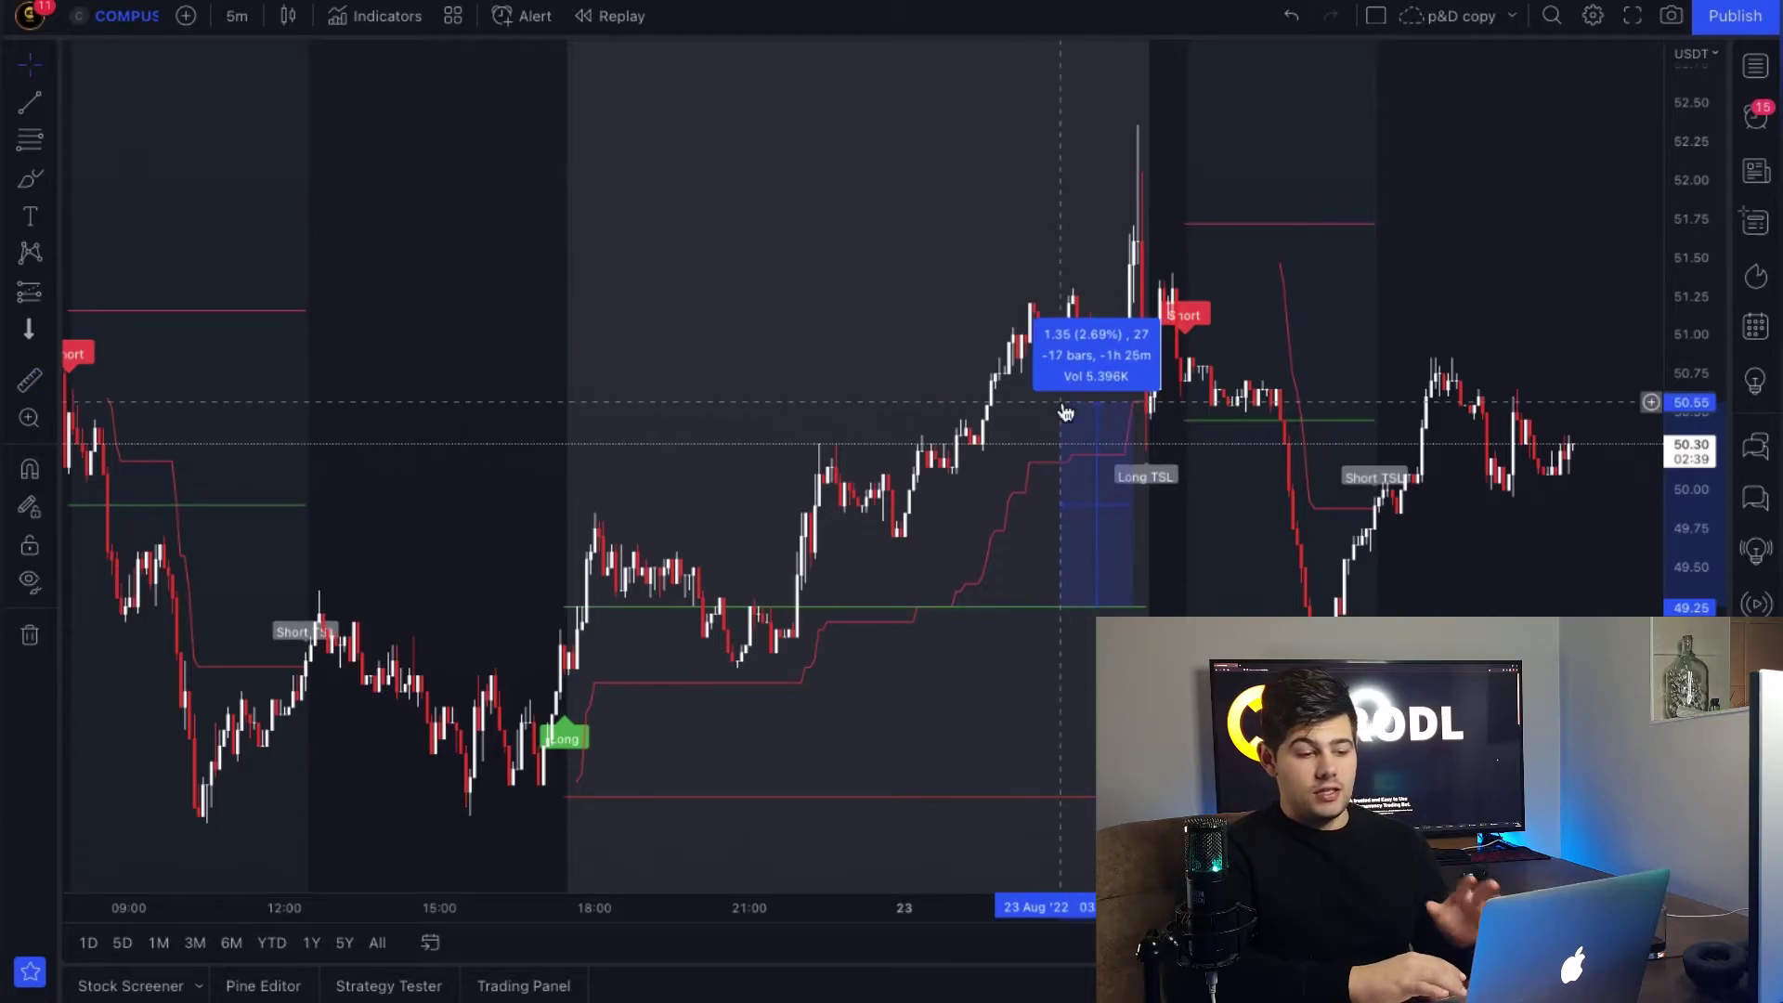
click(1190, 573)
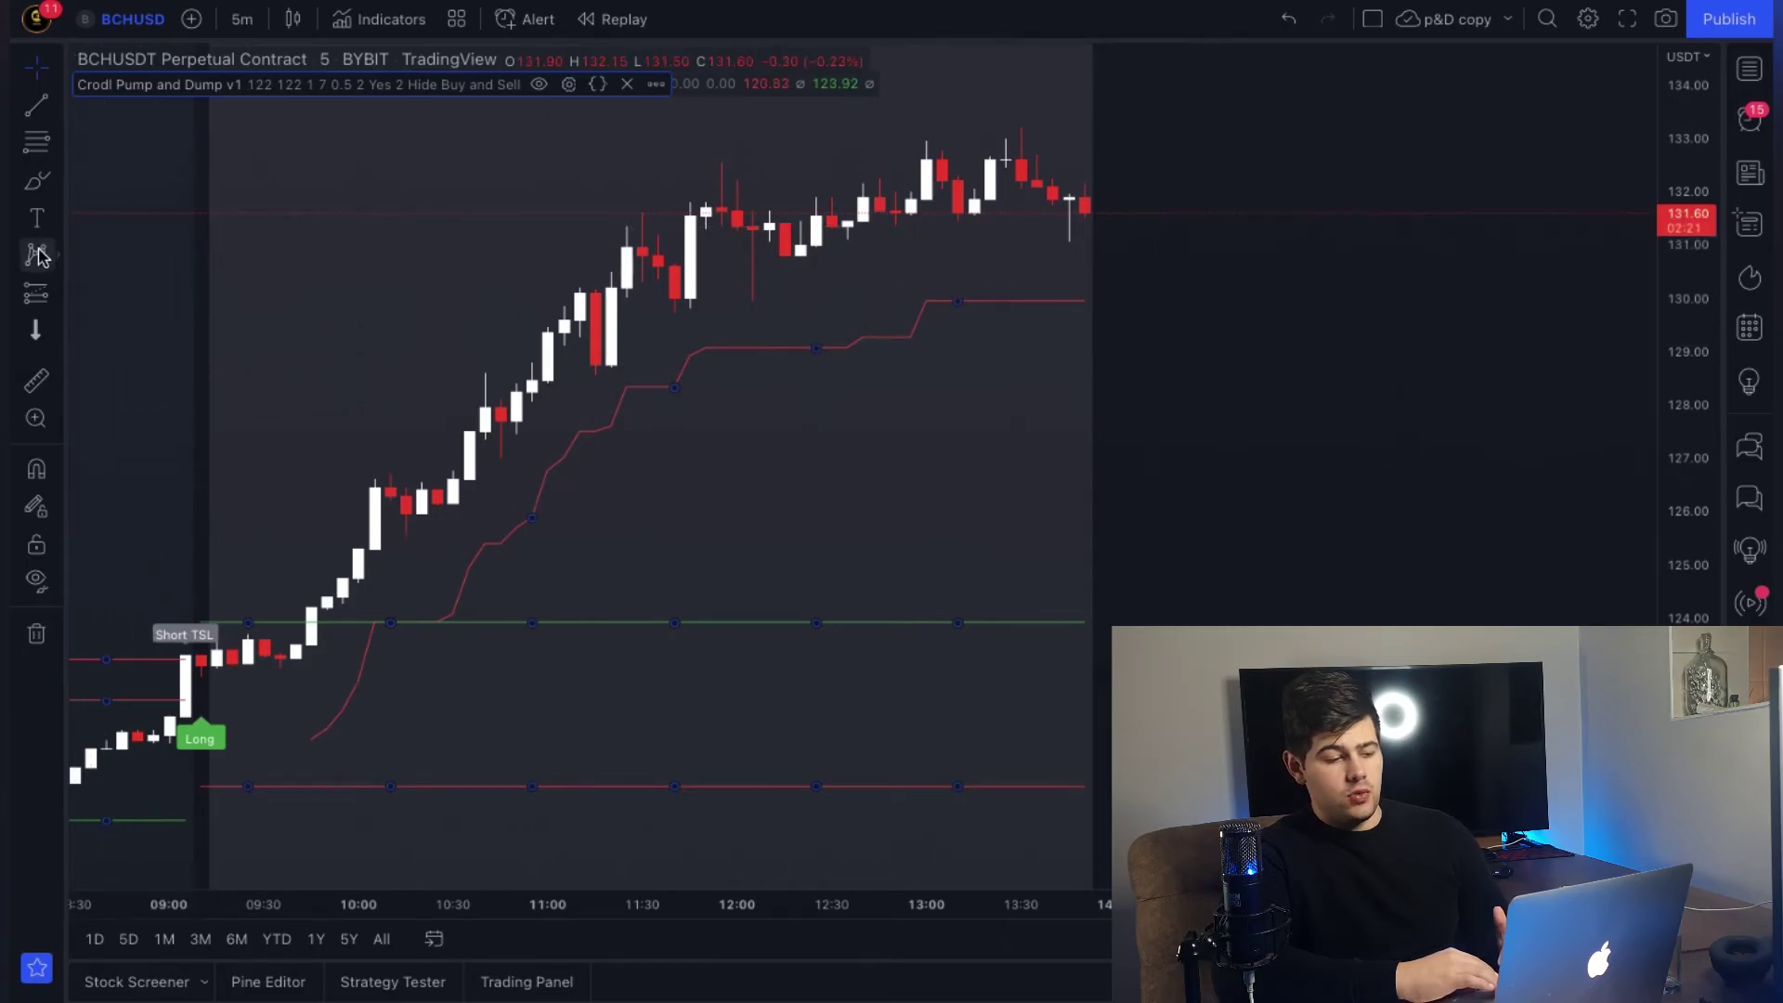
click(37, 376)
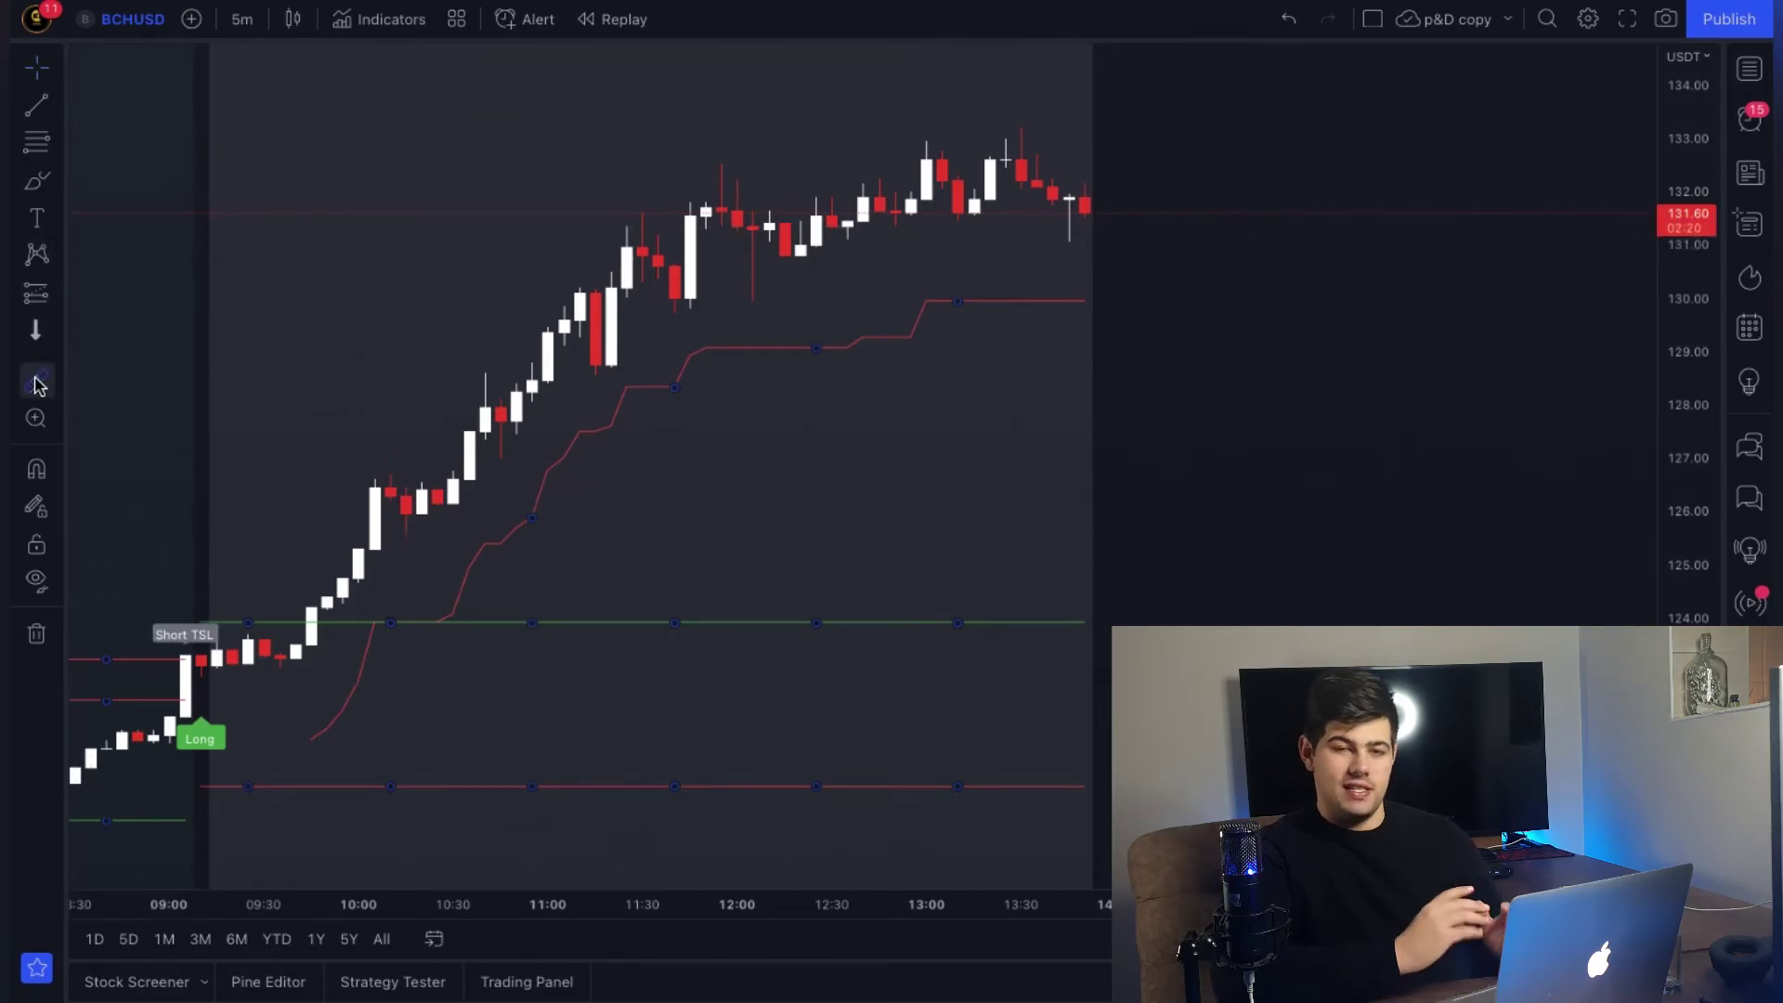
click(1081, 622)
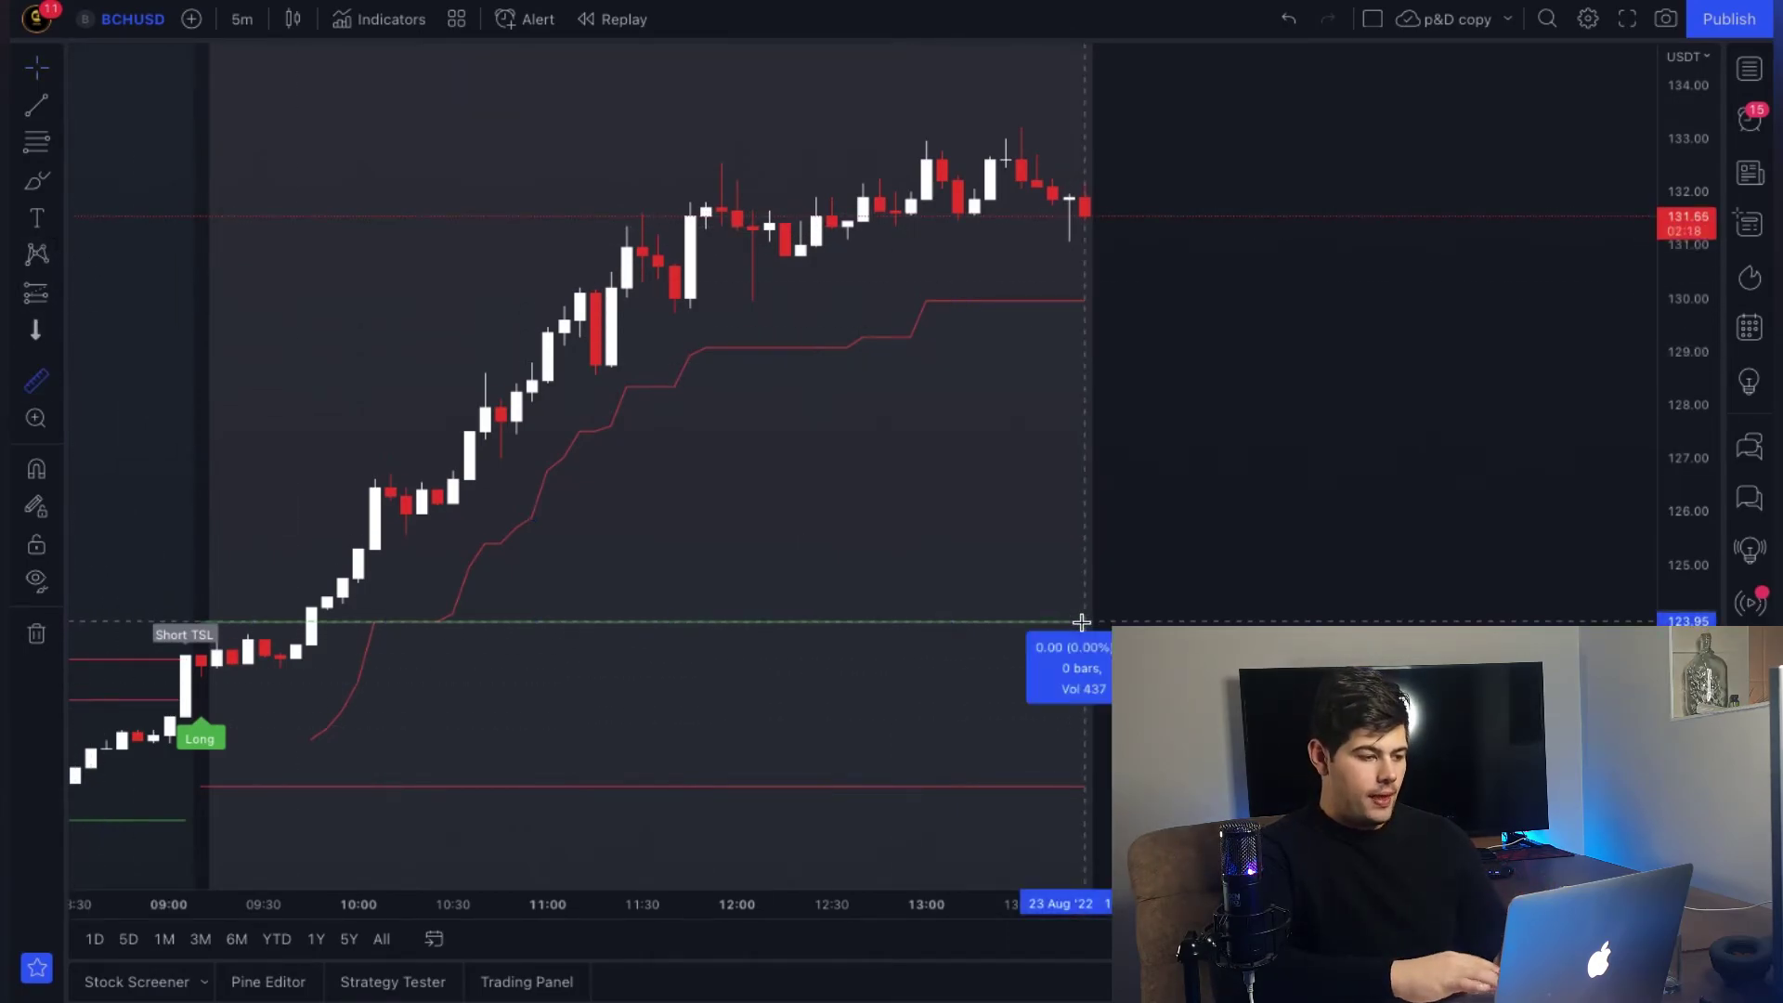
click(1091, 307)
click(1197, 279)
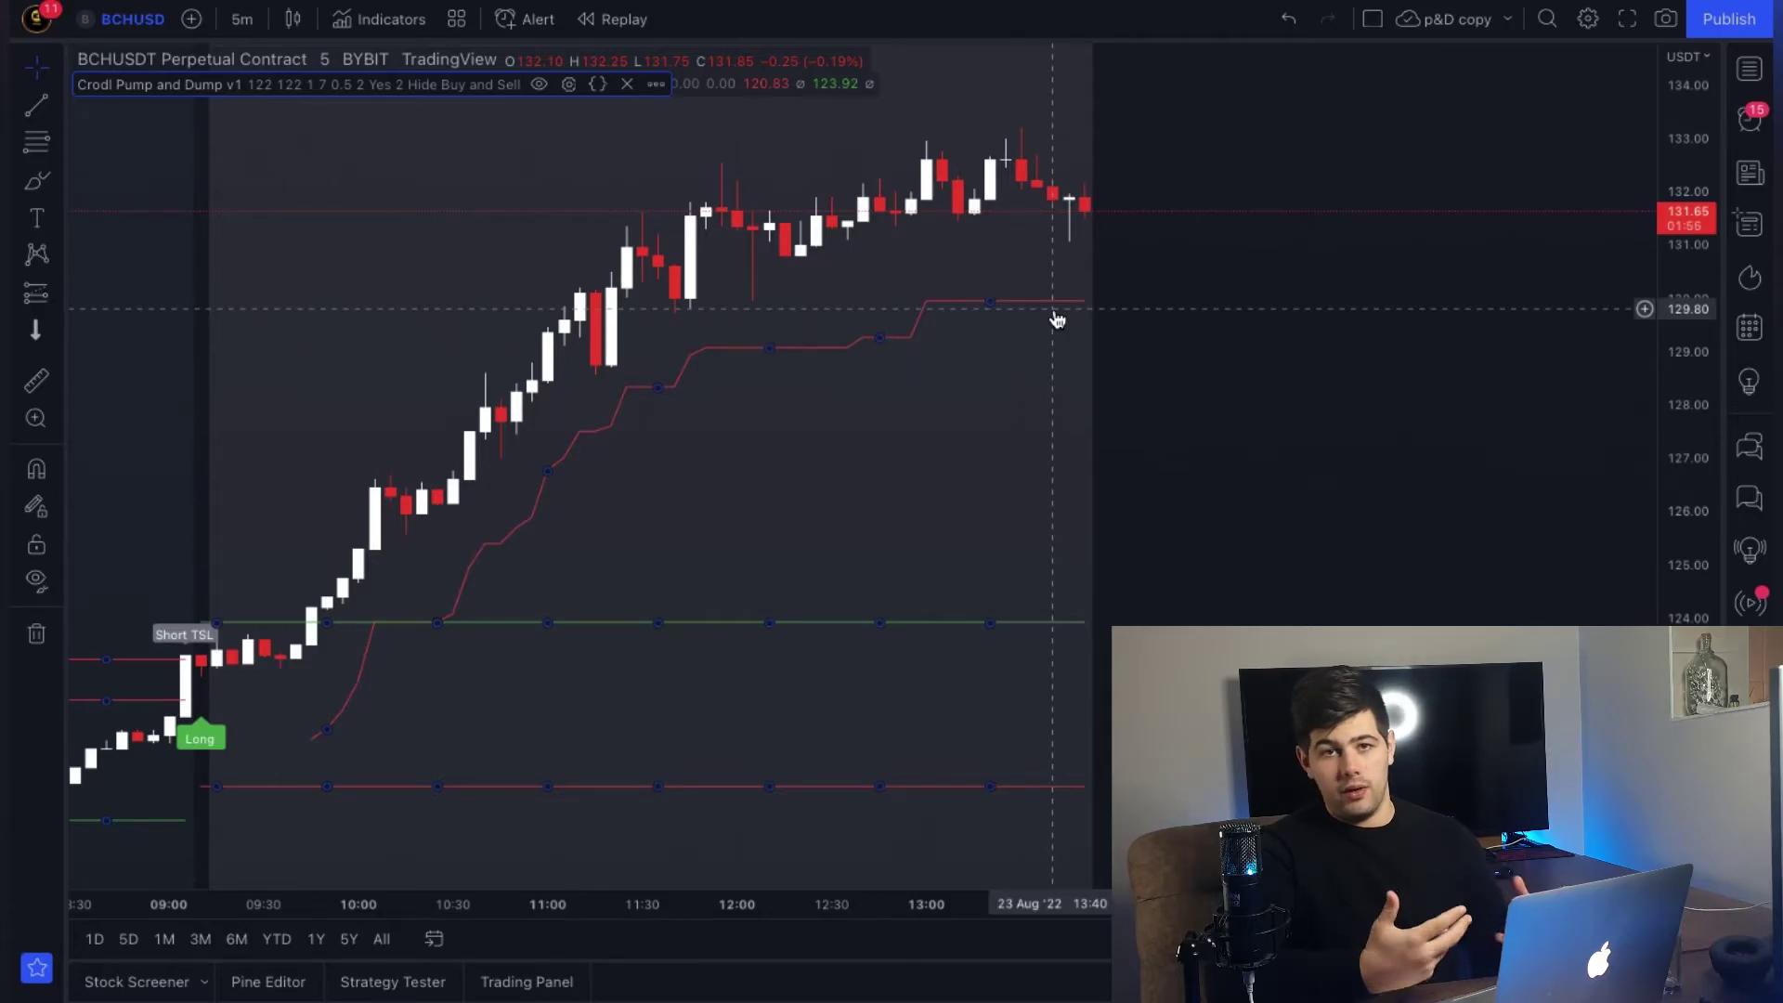
Scroll the BCHUSDT chart back to the 15 Aug Short trade and its TSL exit
scroll(1054, 320, left, 10)
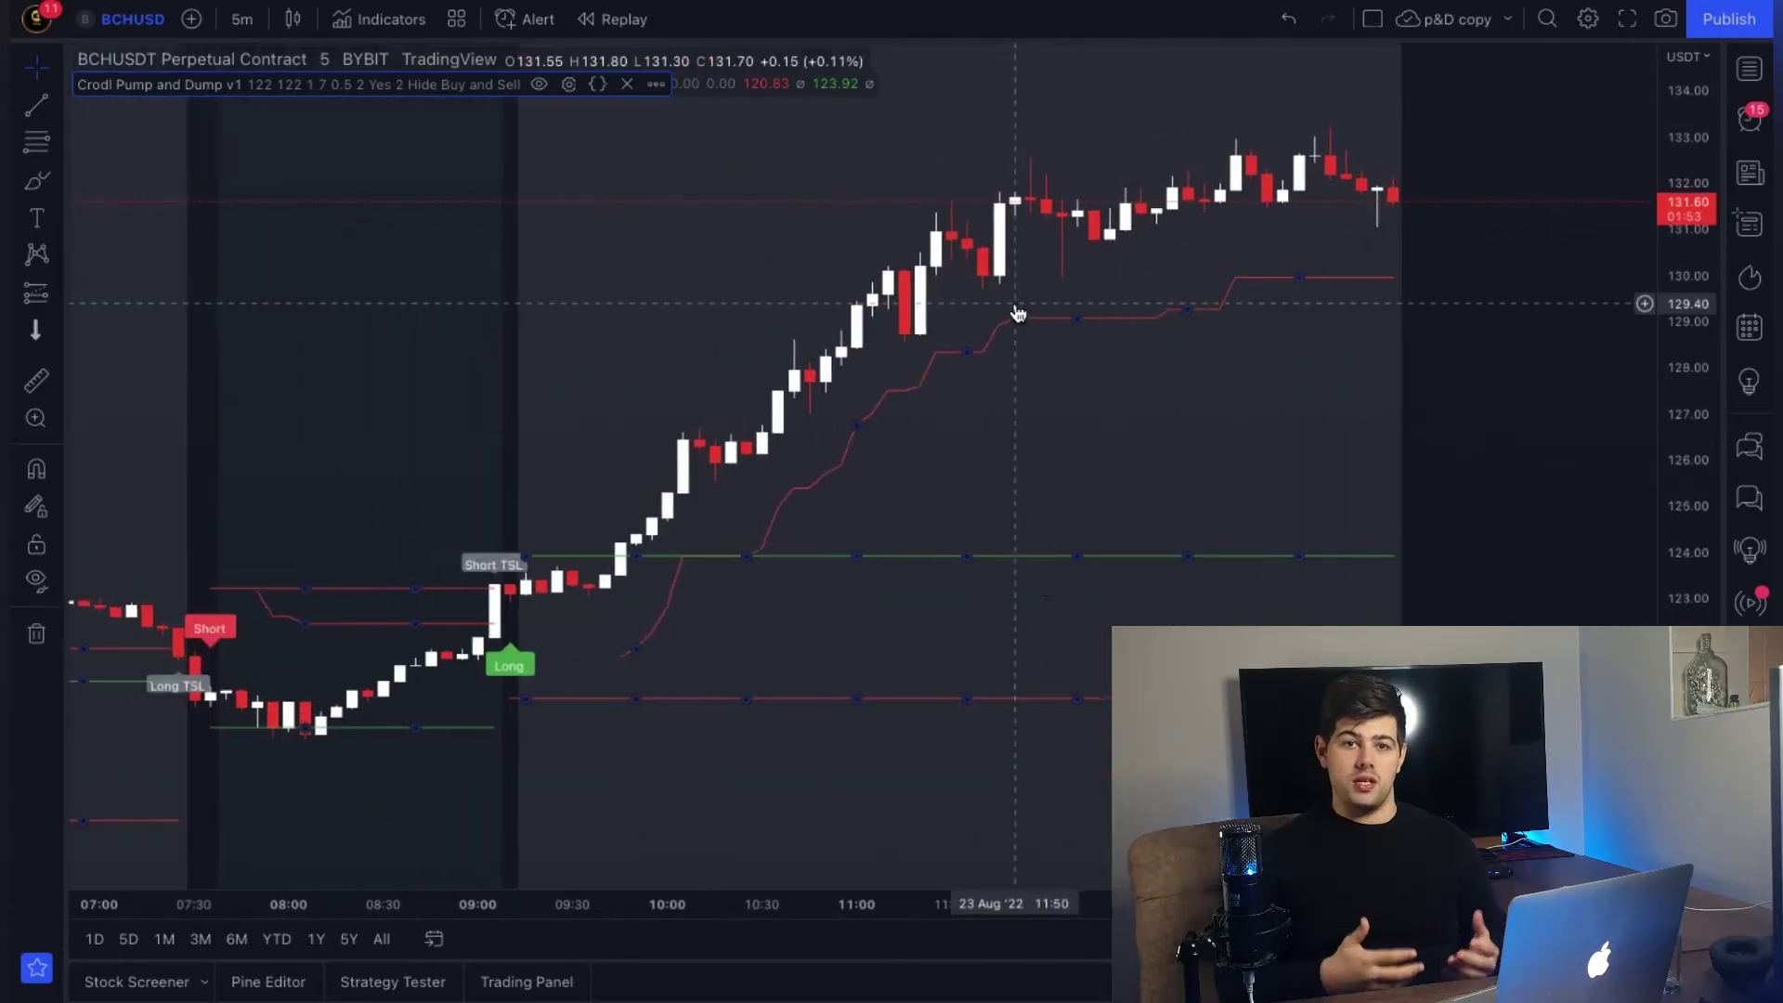
scroll(1019, 313, left, 15)
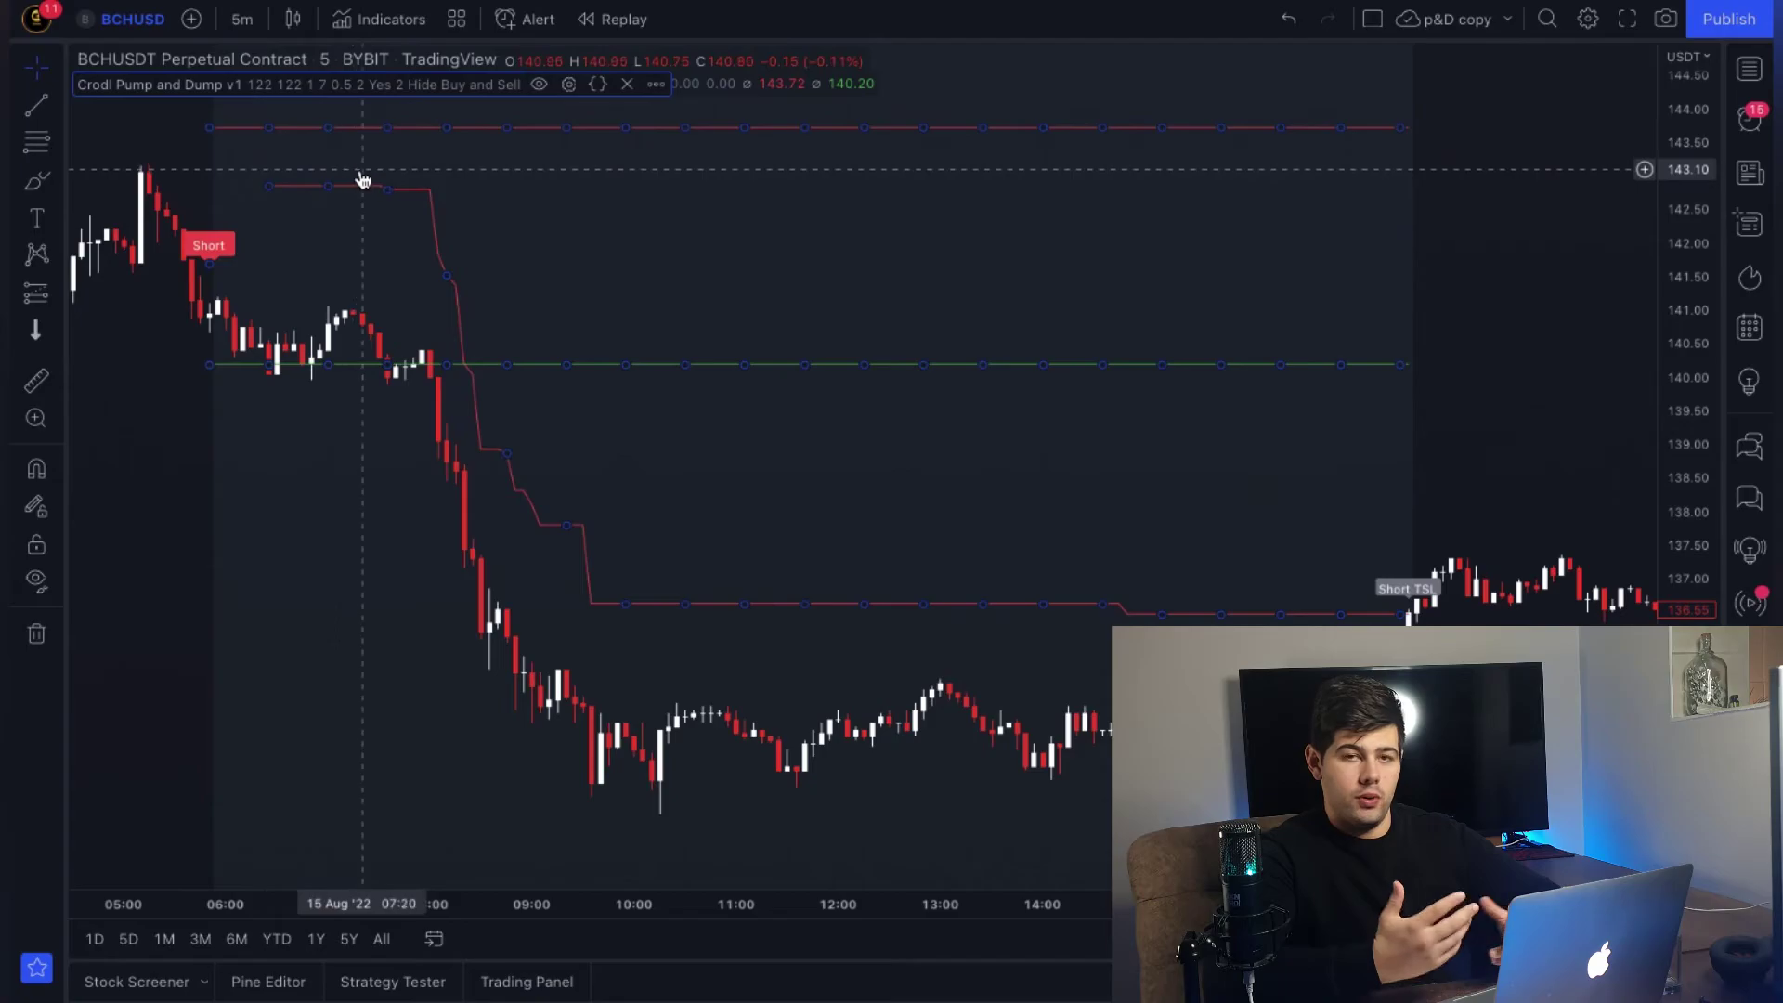
scroll(569, 481, right, 2)
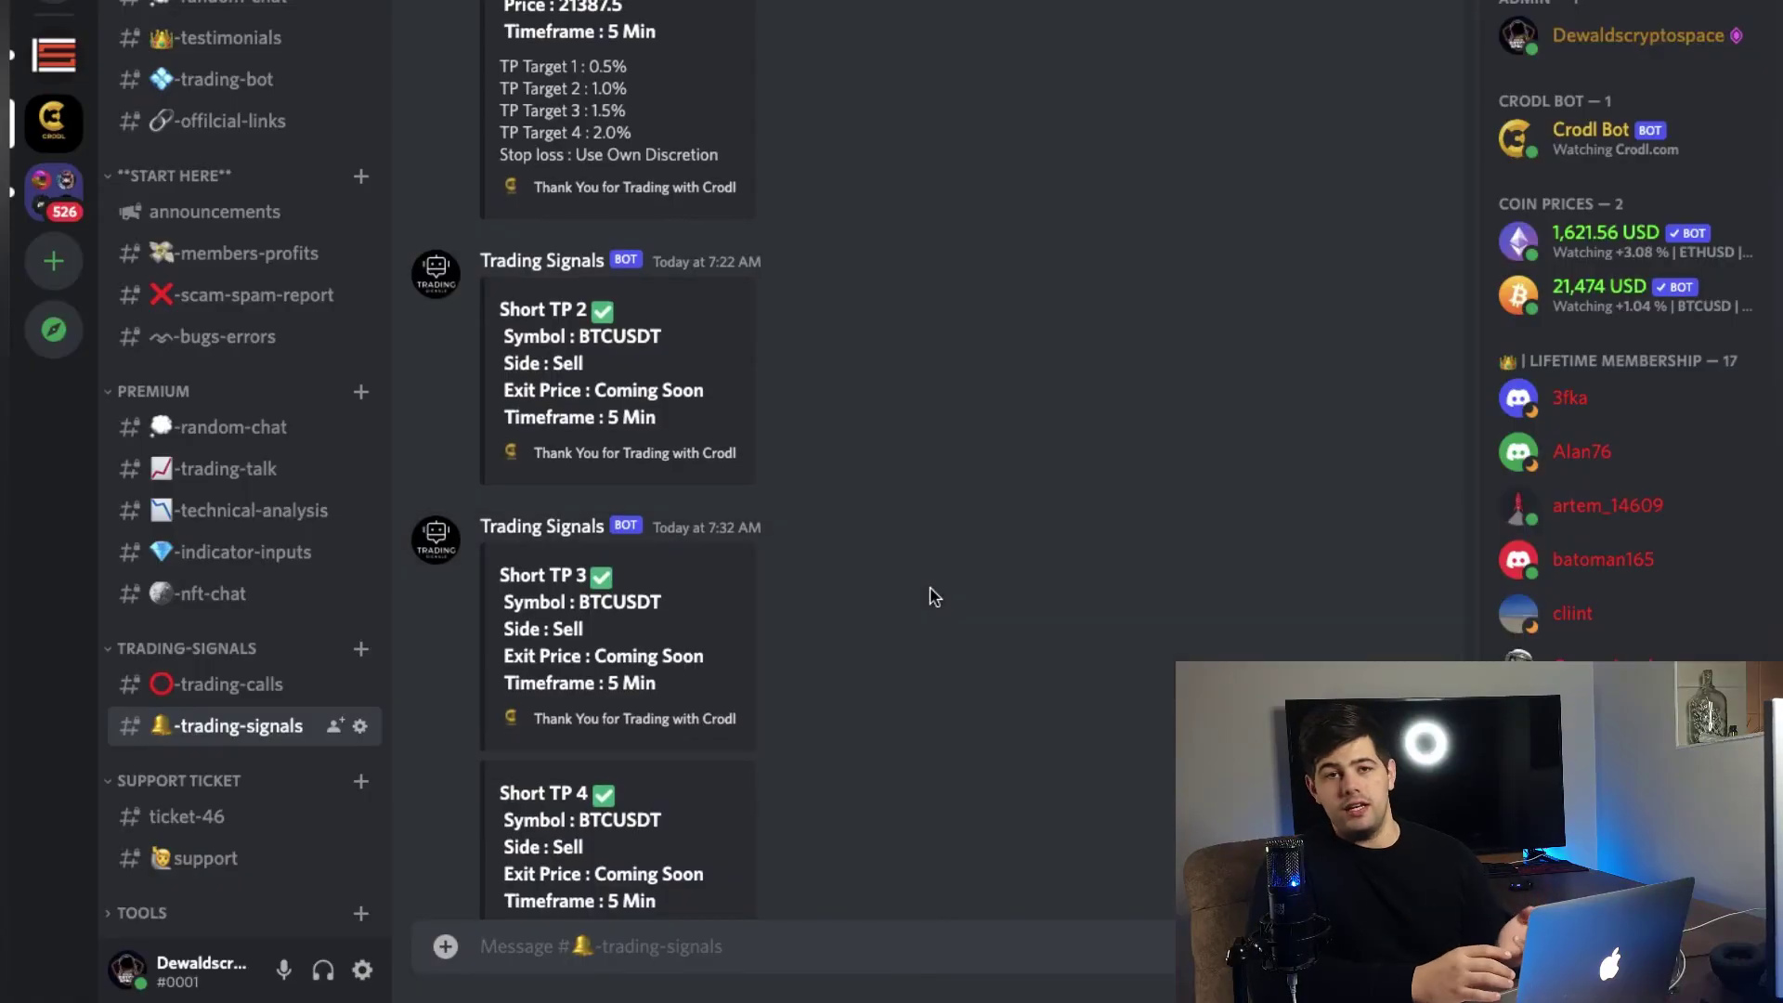
Scroll the Discord channel list and open #random-chat under PREMIUM
scroll(808, 594, down, 1)
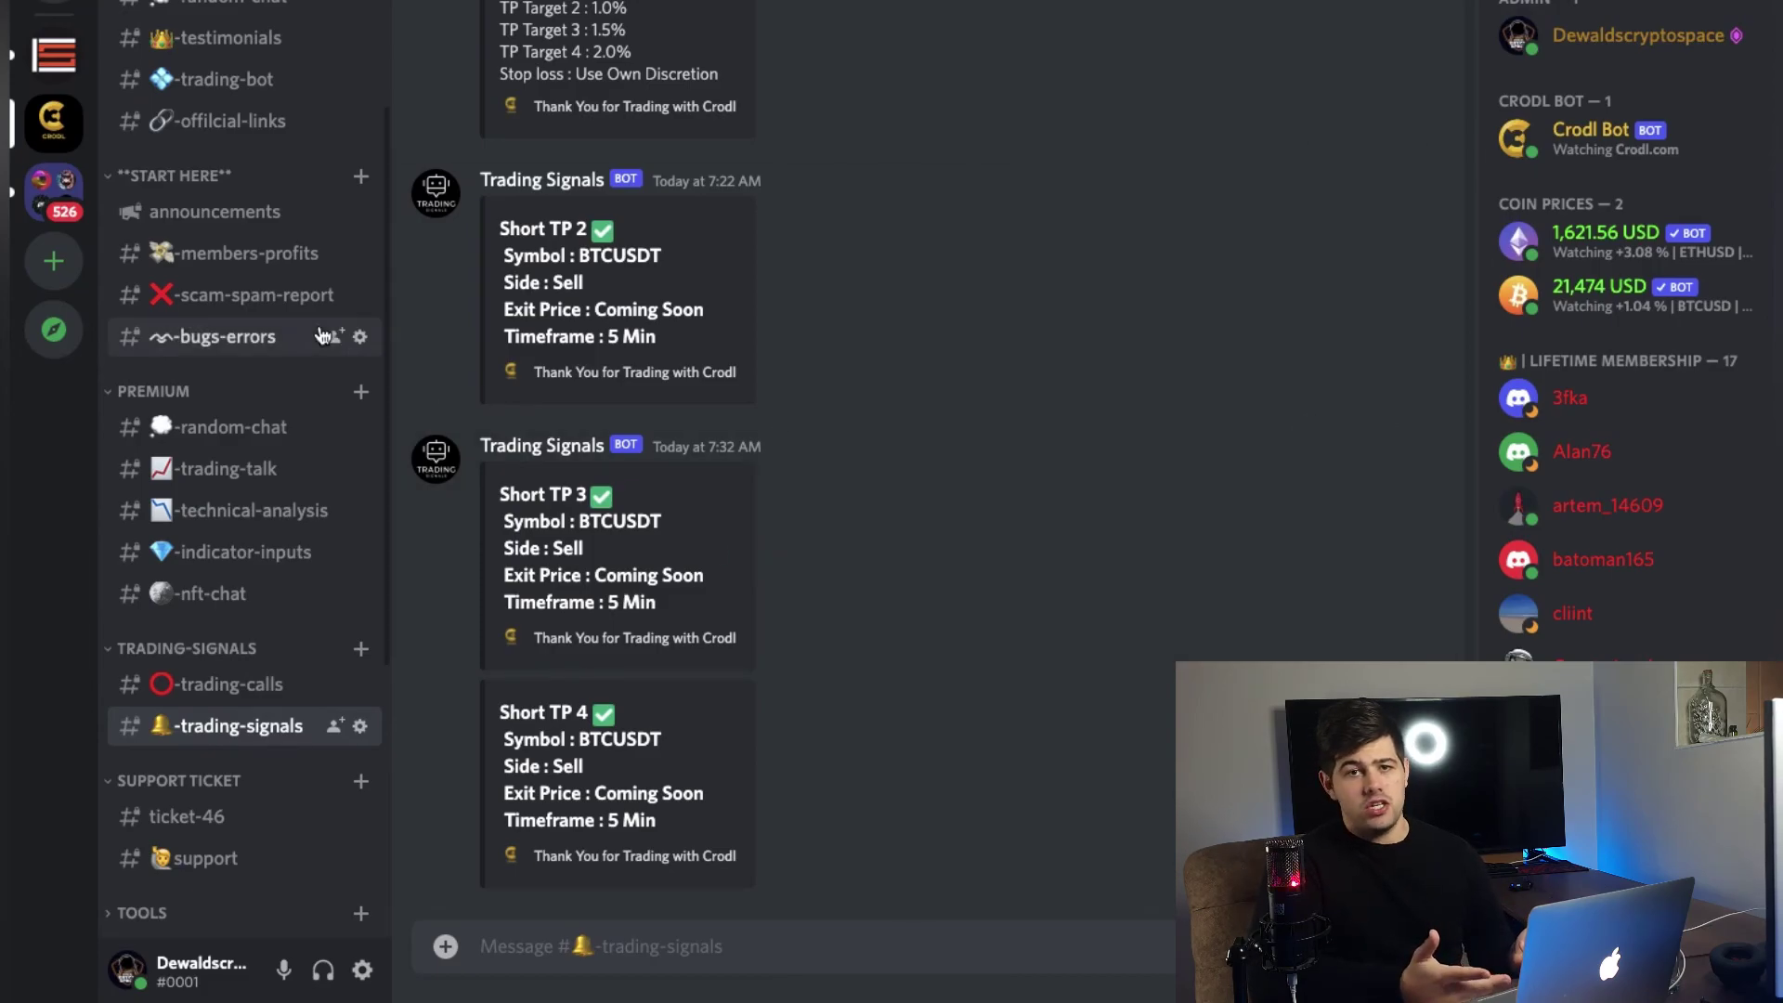
scroll(316, 334, up, 3)
click(250, 262)
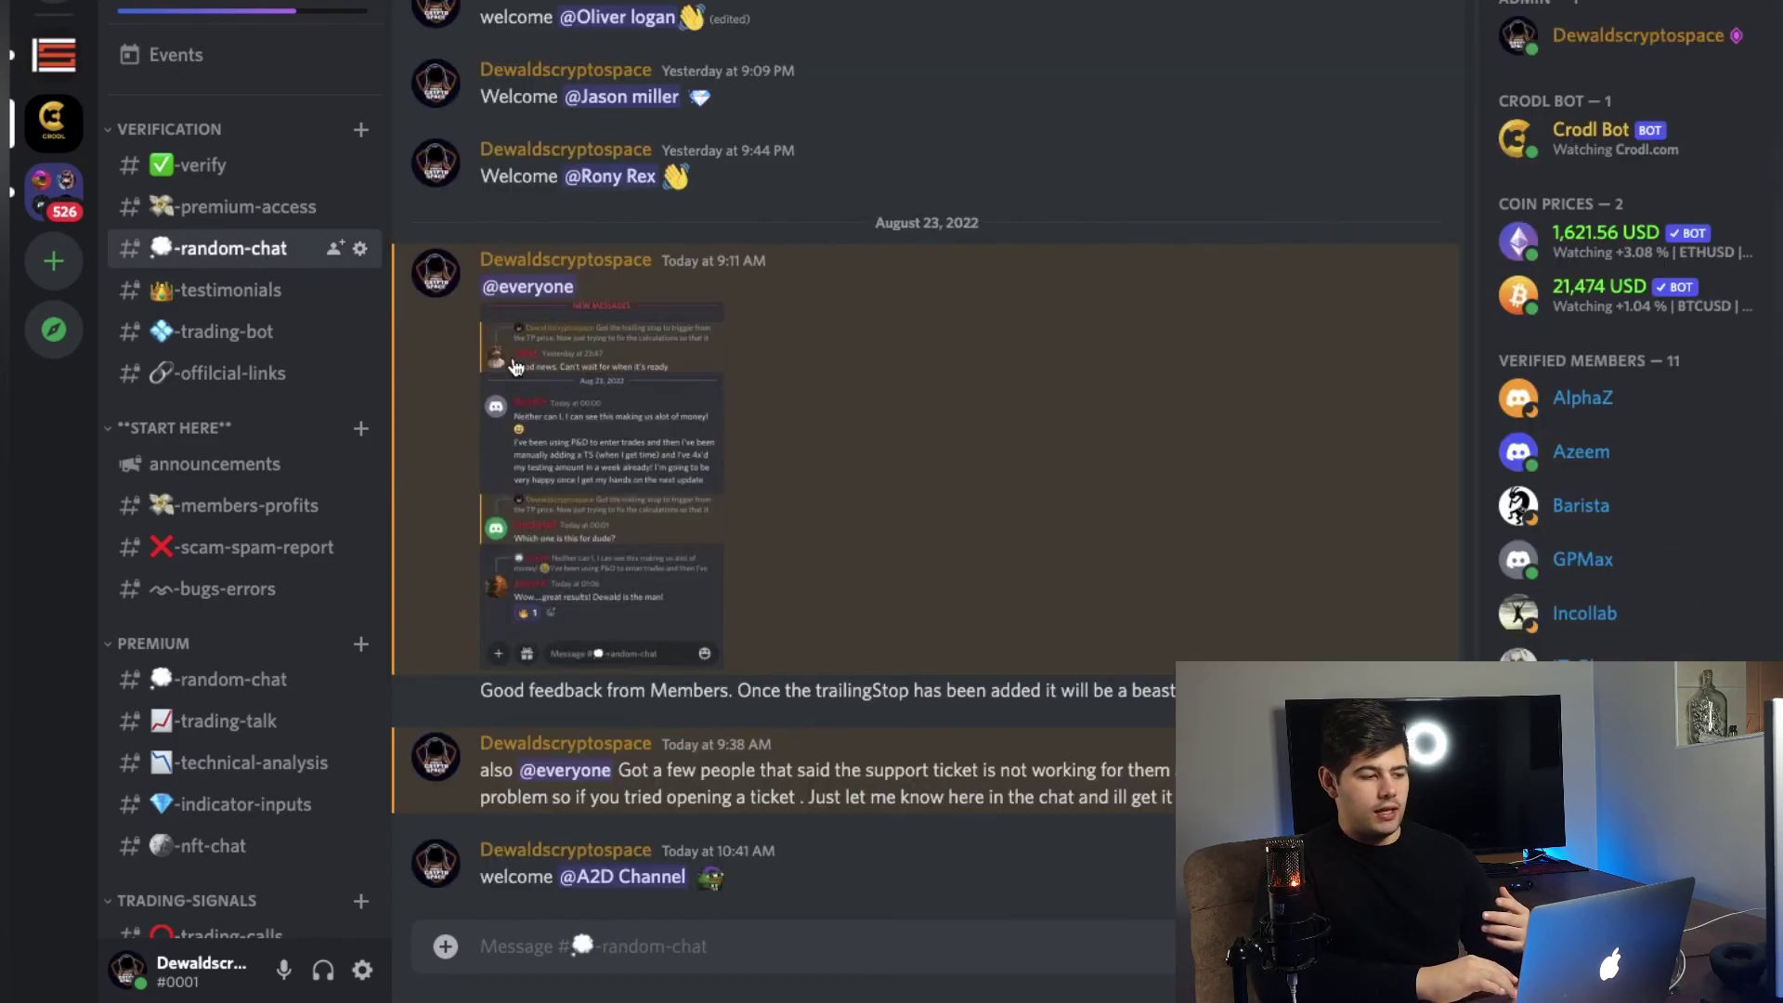
click(232, 683)
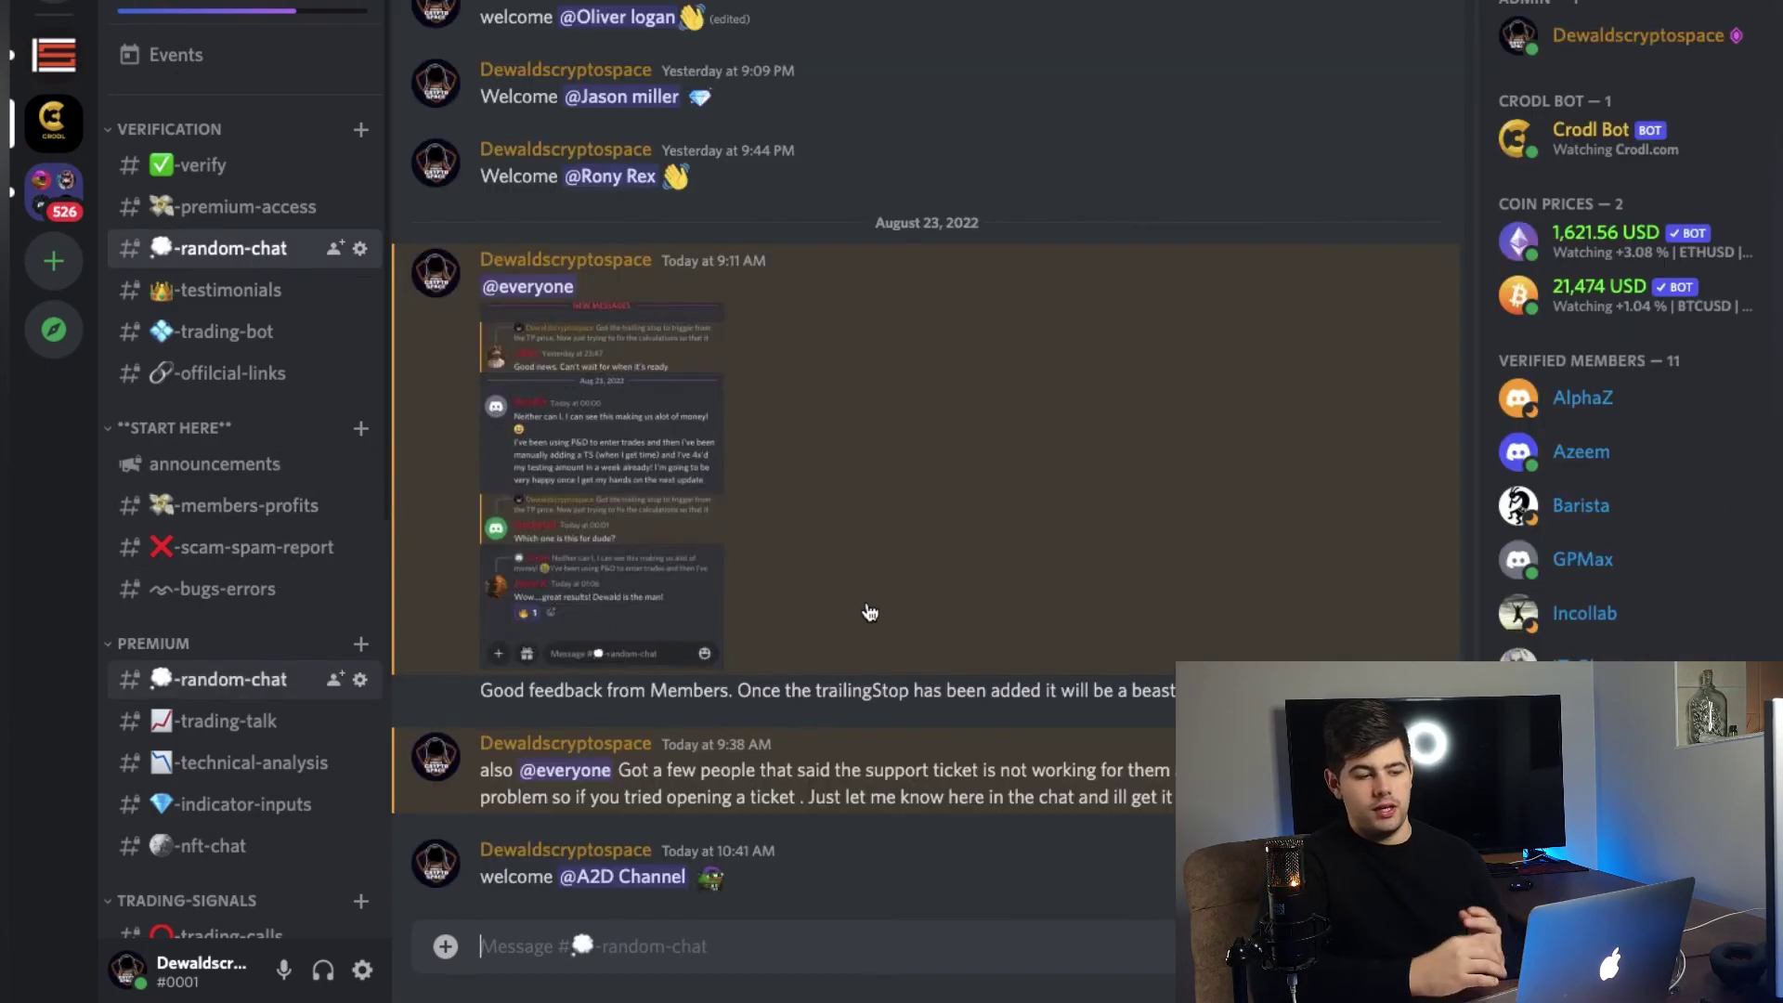